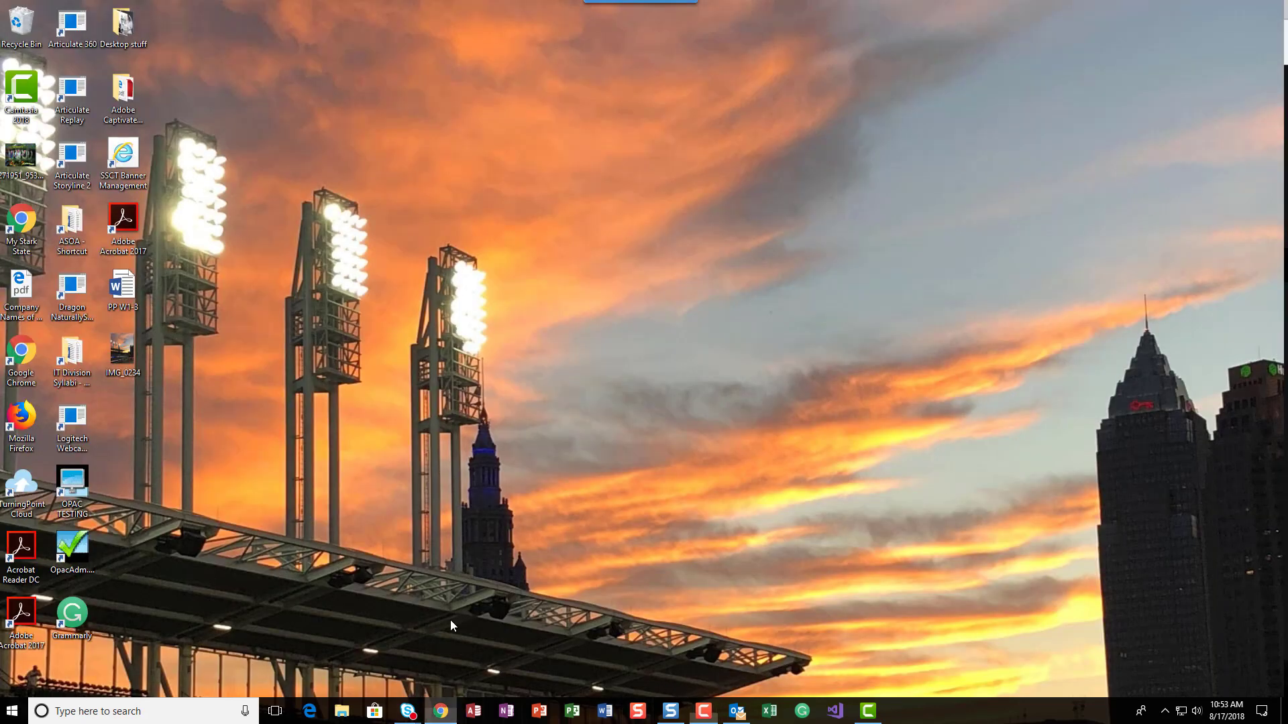
Step: Switch to Chrome and open the Assignments folder of Access Chapter 3 from the course's Lessons, with the browser window maximized
mouse_move(439, 711)
key("alt+Tab")
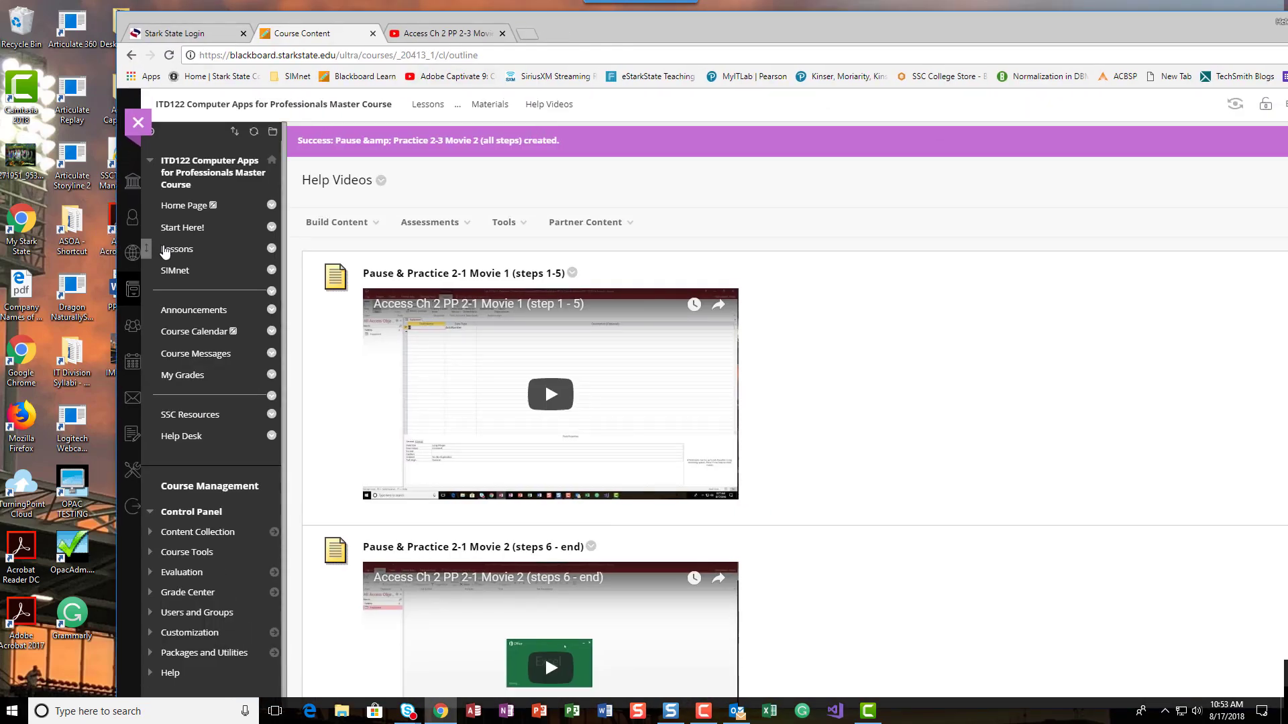
left_click(252, 247)
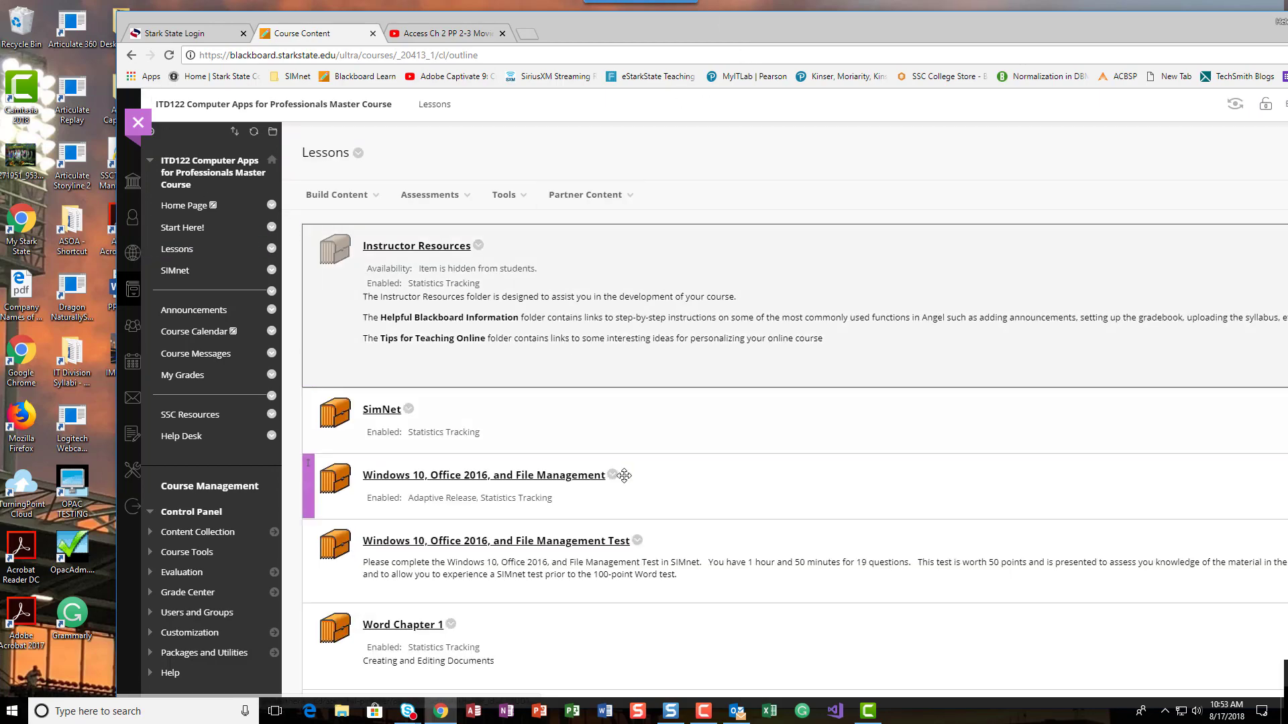
scroll(626, 482, "down", 15)
scroll(625, 481, "up", 3)
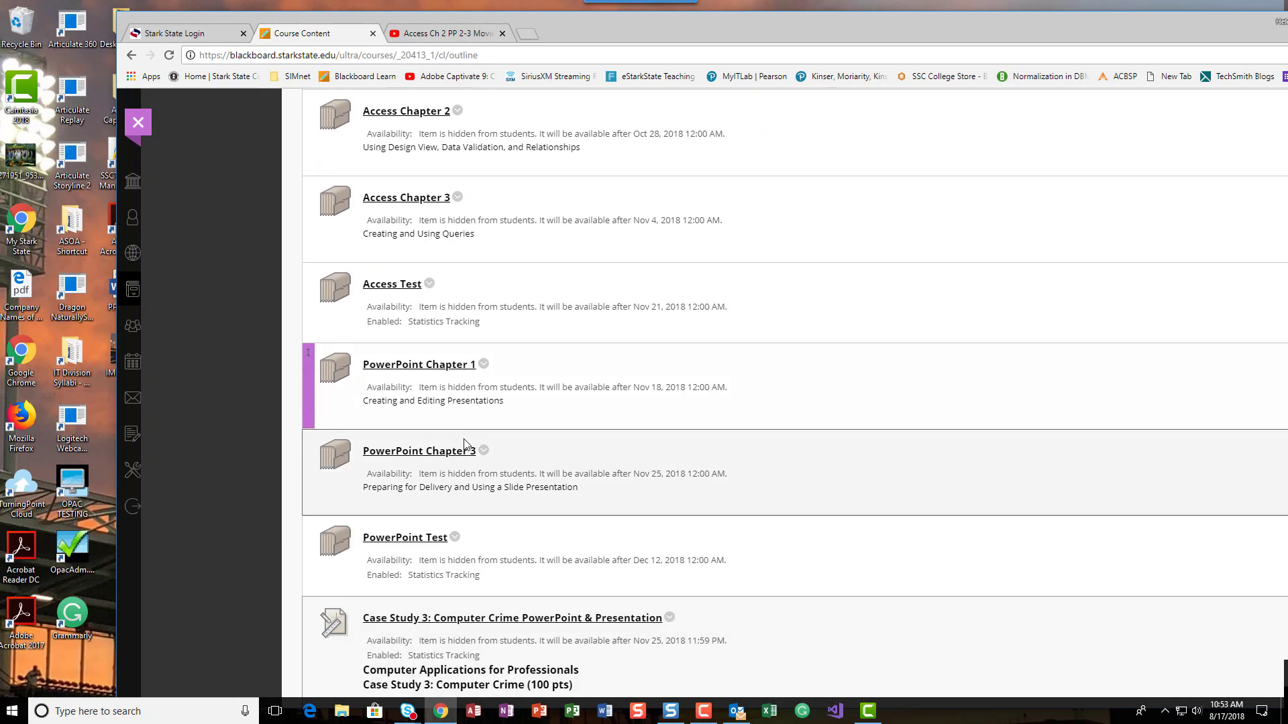
left_click(394, 199)
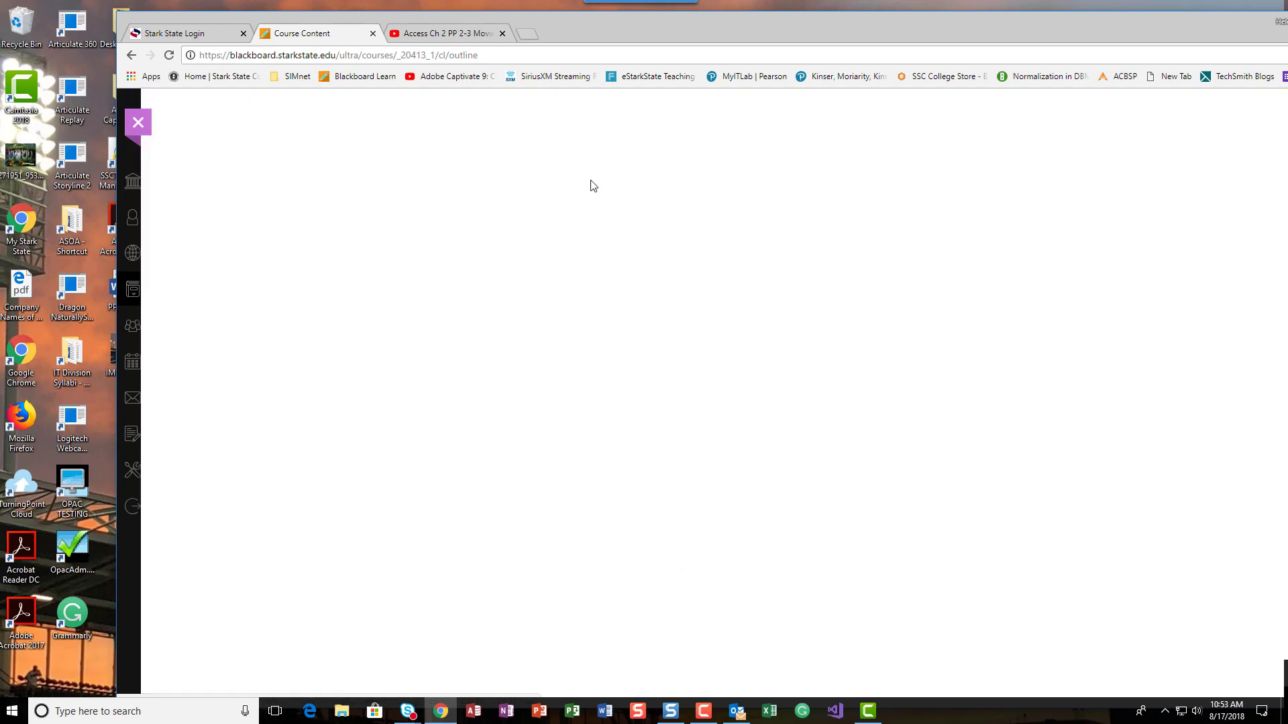
left_click(385, 641)
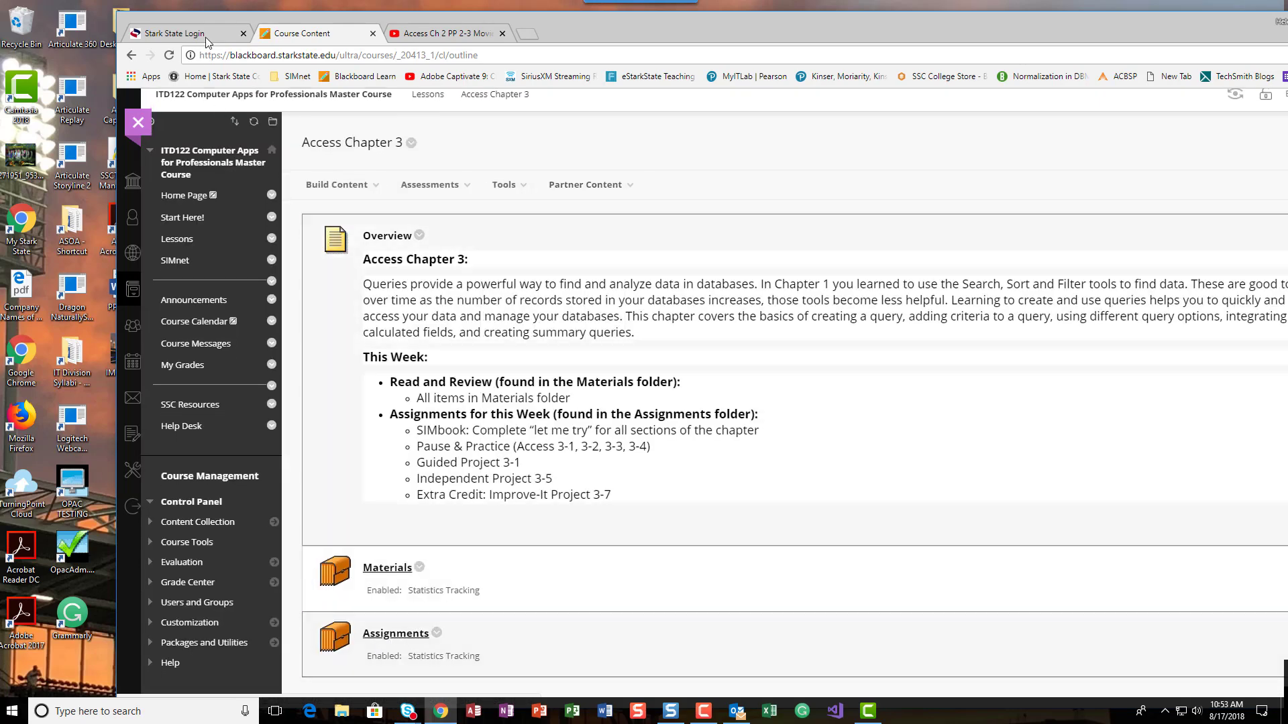
left_click_drag(1215, 29, 1051, 31)
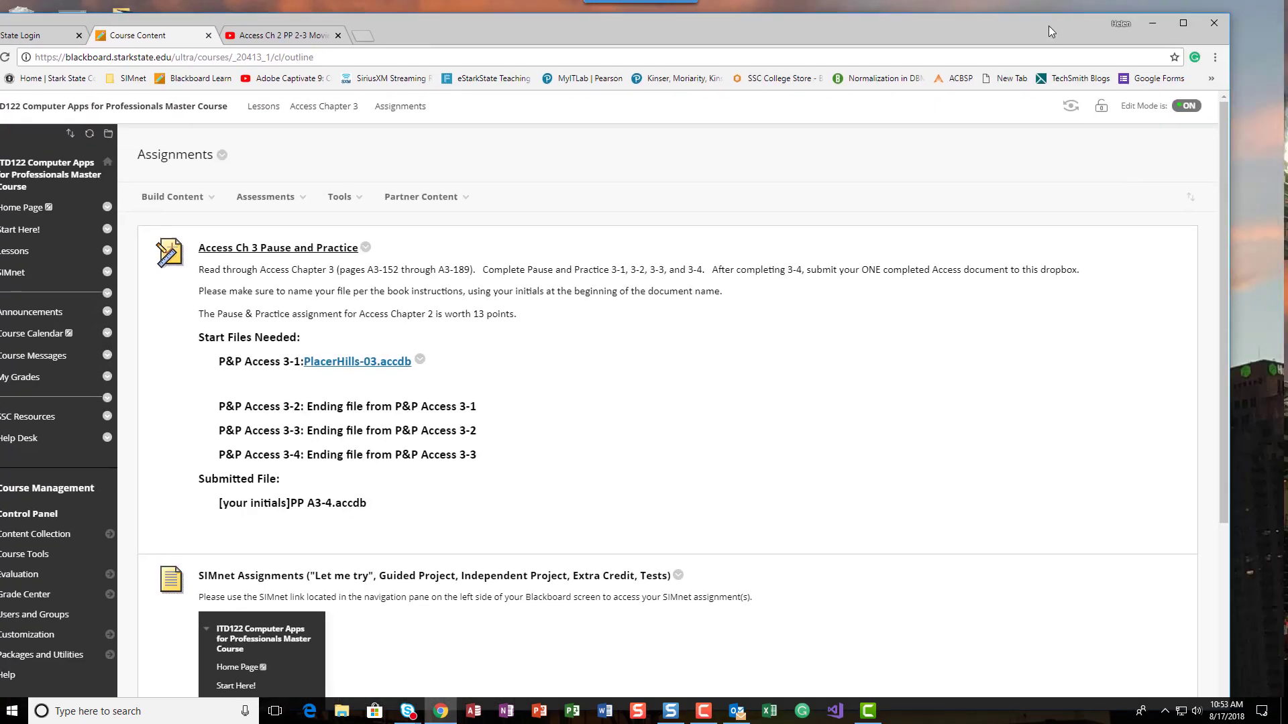
left_click(1183, 23)
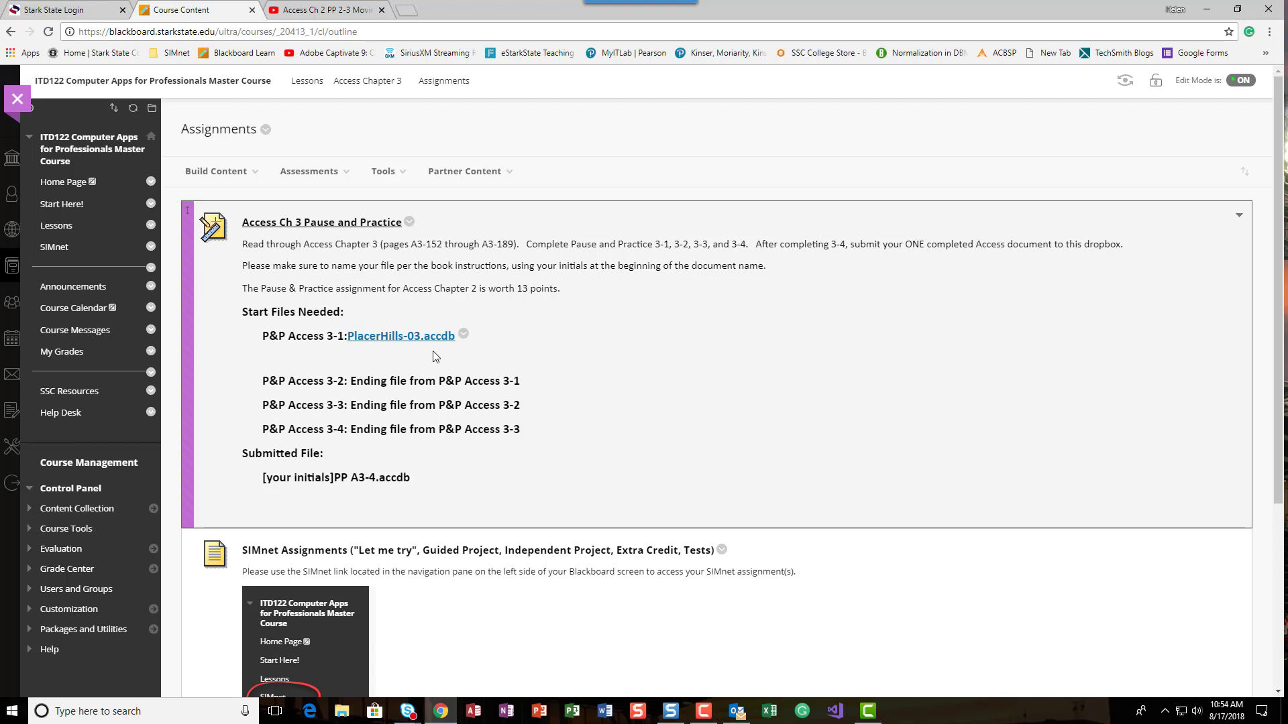
Step: Download the PlacerHills-03.accdb start file, open it in Access and enable its content
left_click(433, 338)
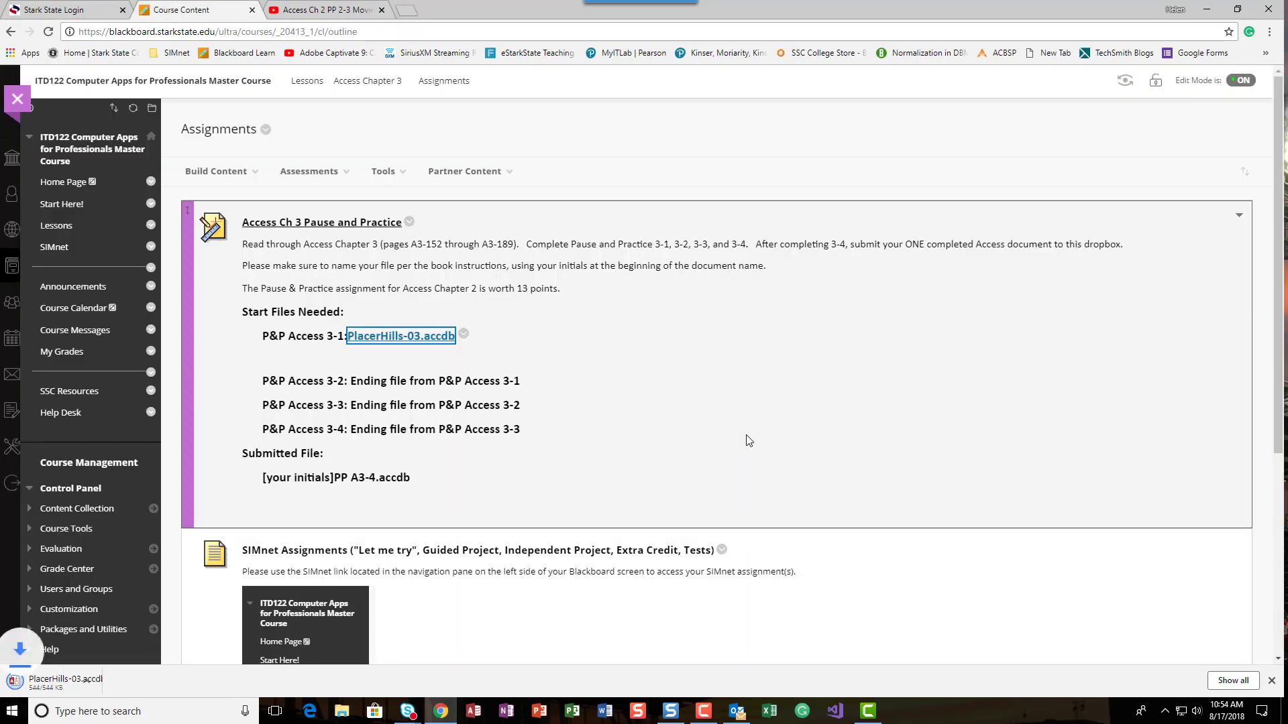
left_click(64, 682)
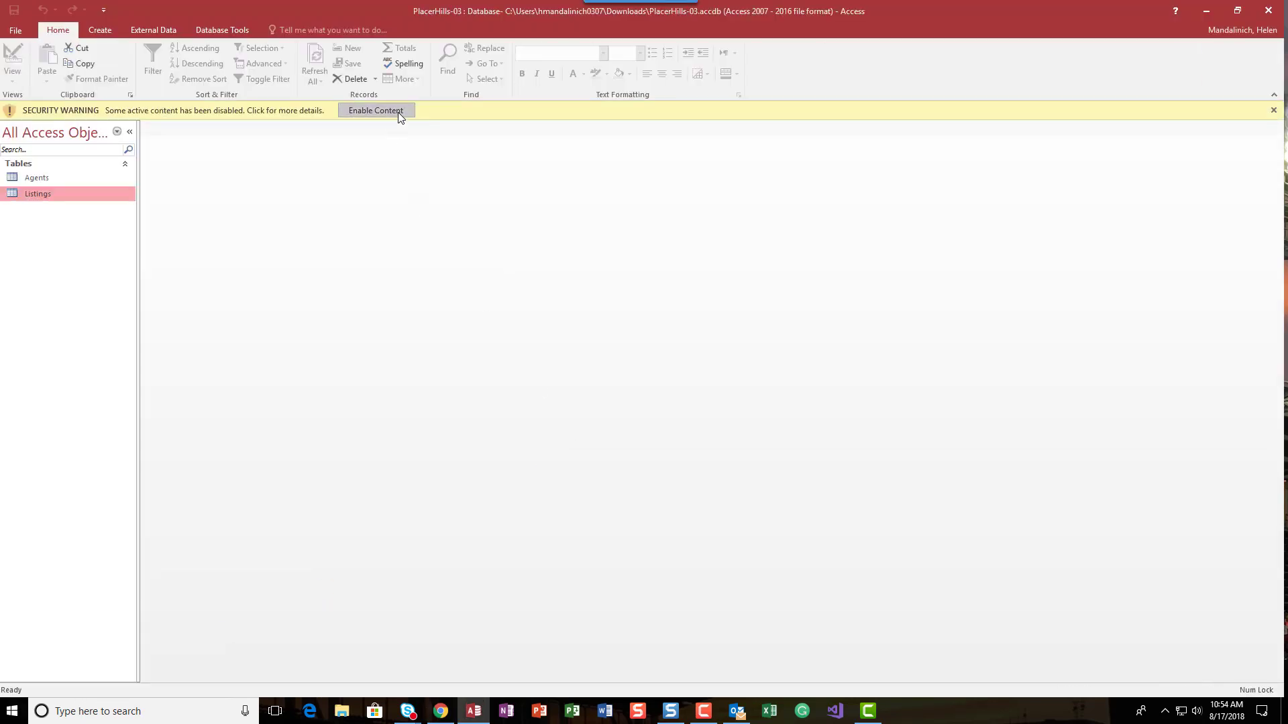
left_click(397, 111)
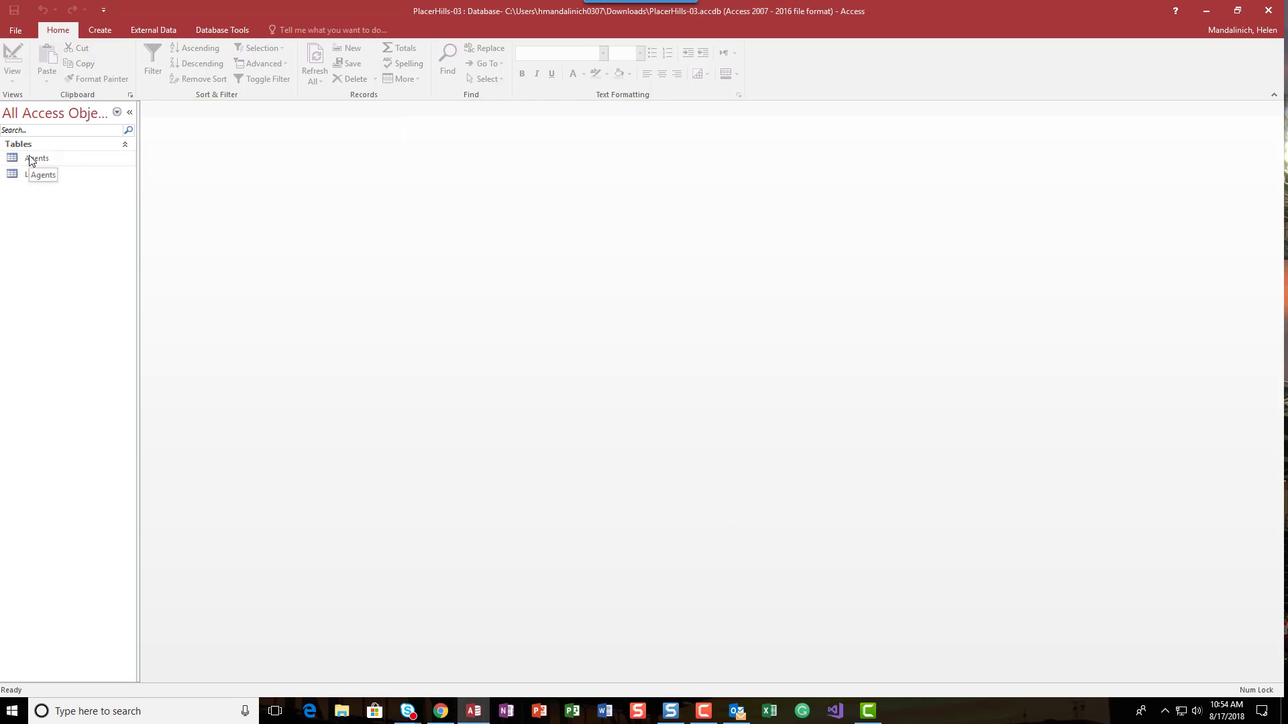
Step: Examine the relationship between the Agents and Listings tables and its referential integrity settings, leaving them unchanged
left_click(216, 31)
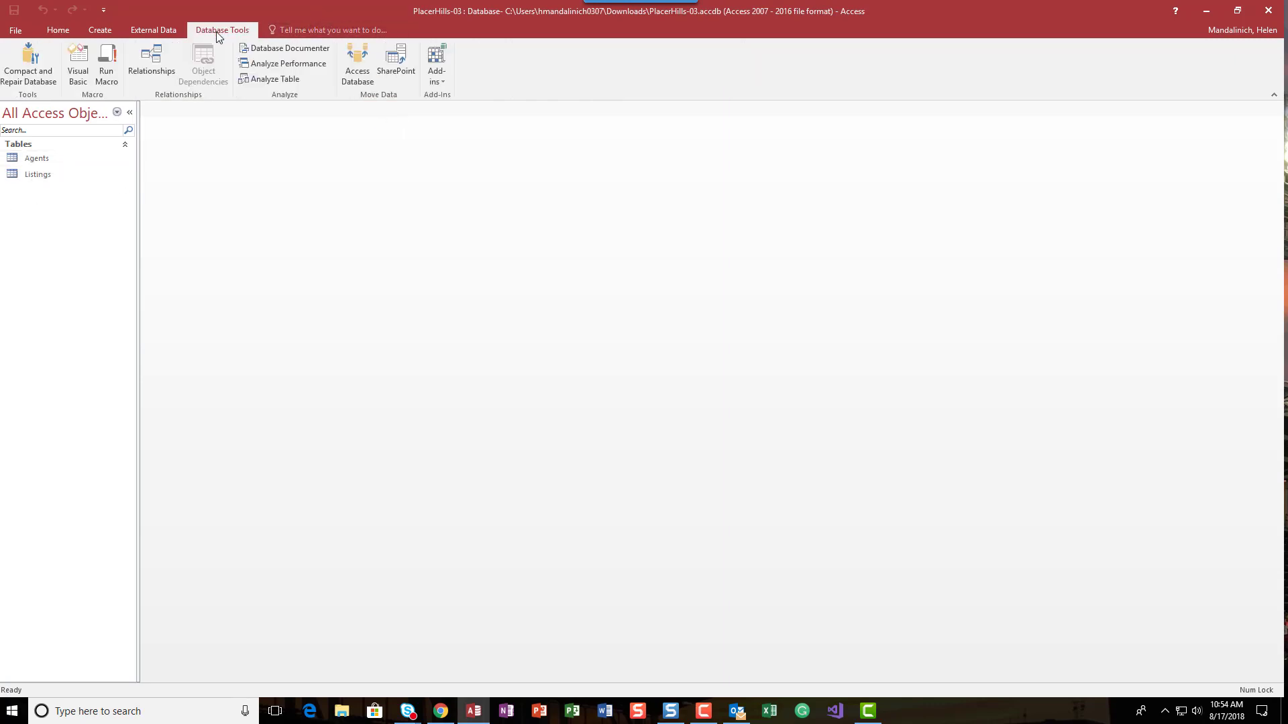
left_click(148, 78)
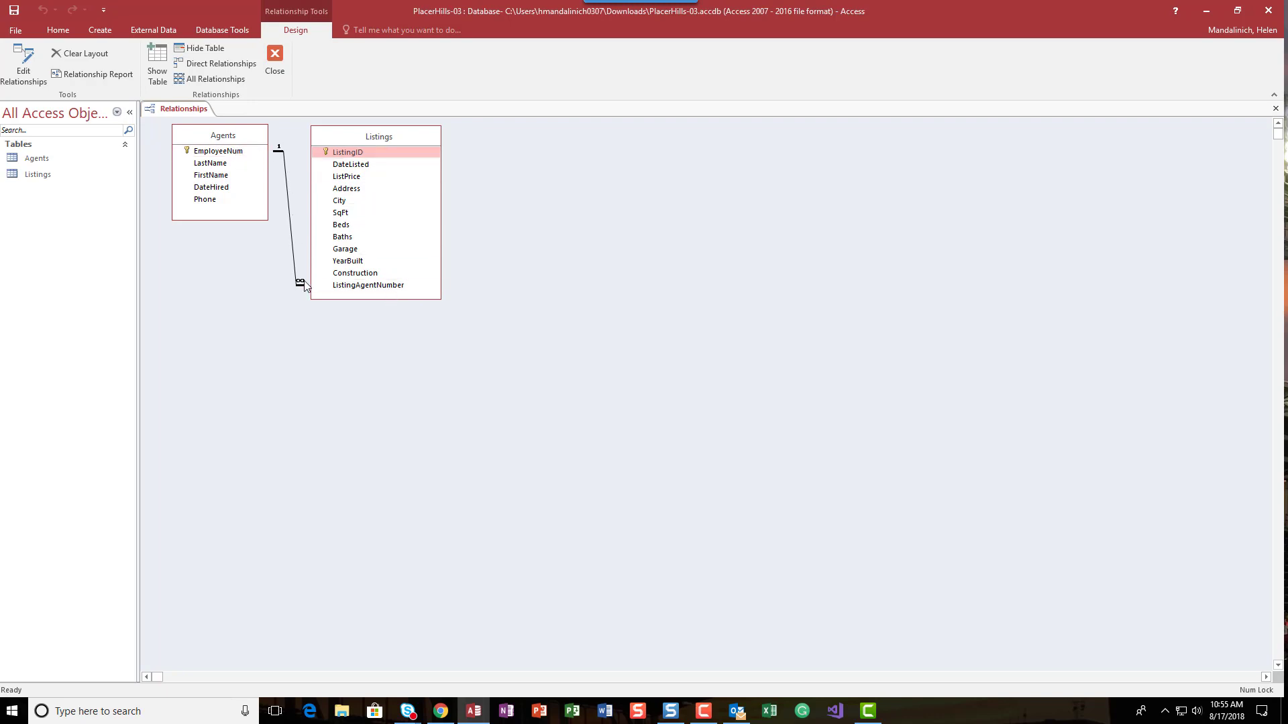
double_click(292, 245)
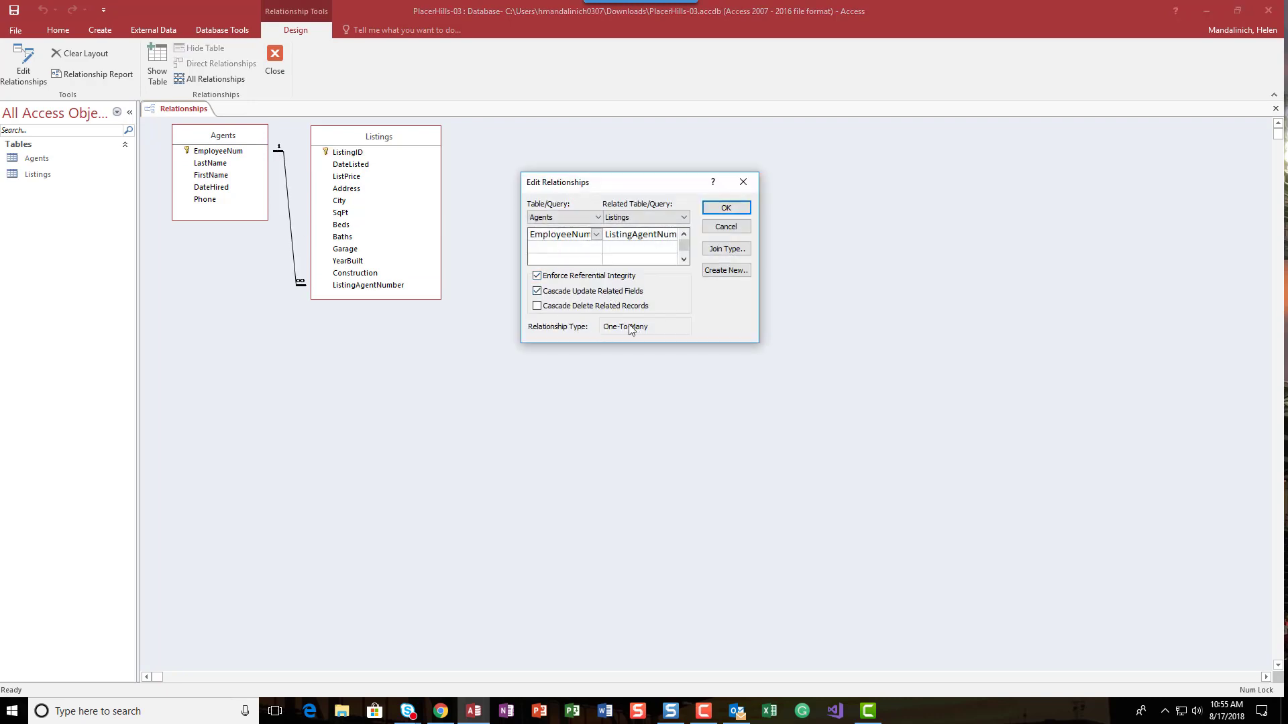
left_click(717, 226)
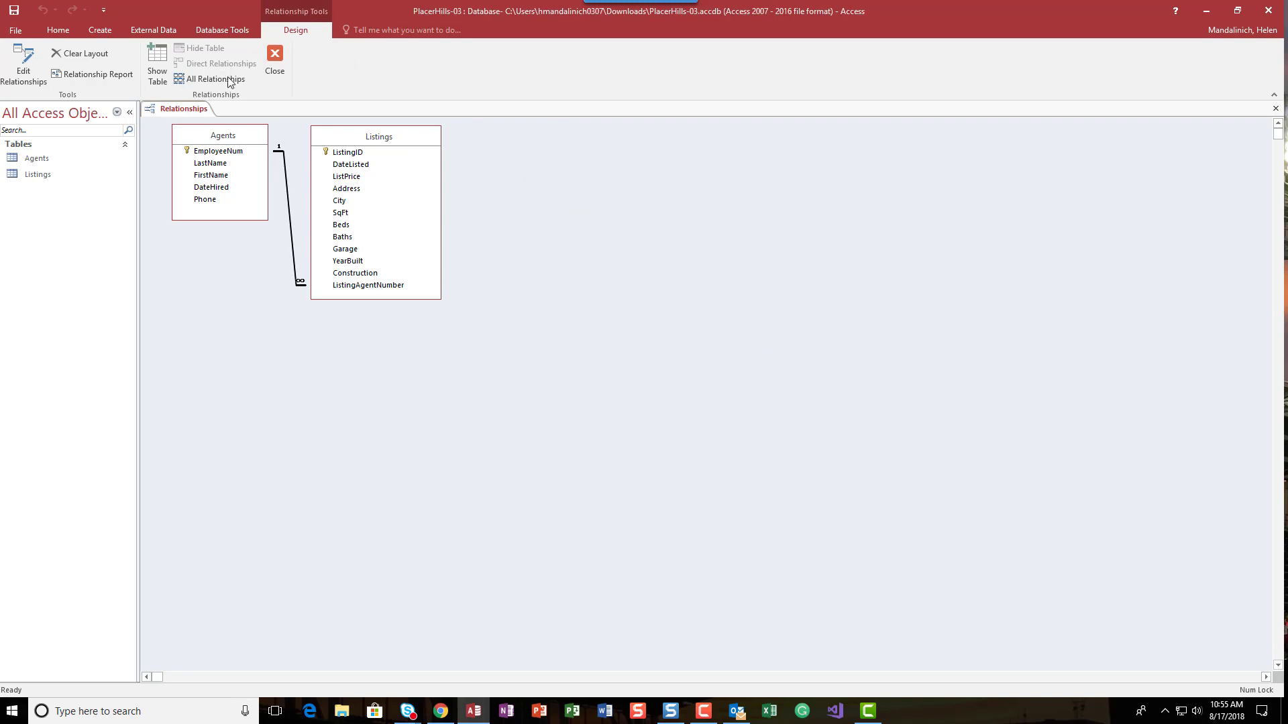
left_click(275, 62)
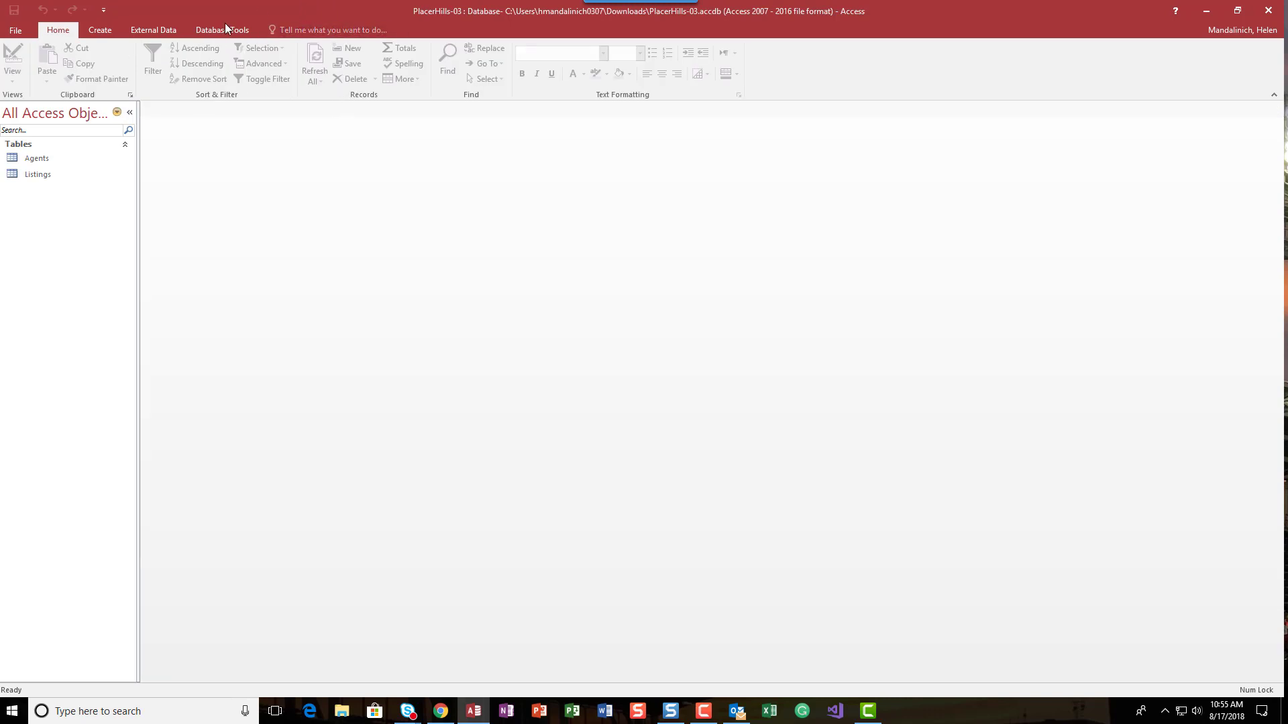
left_click(228, 29)
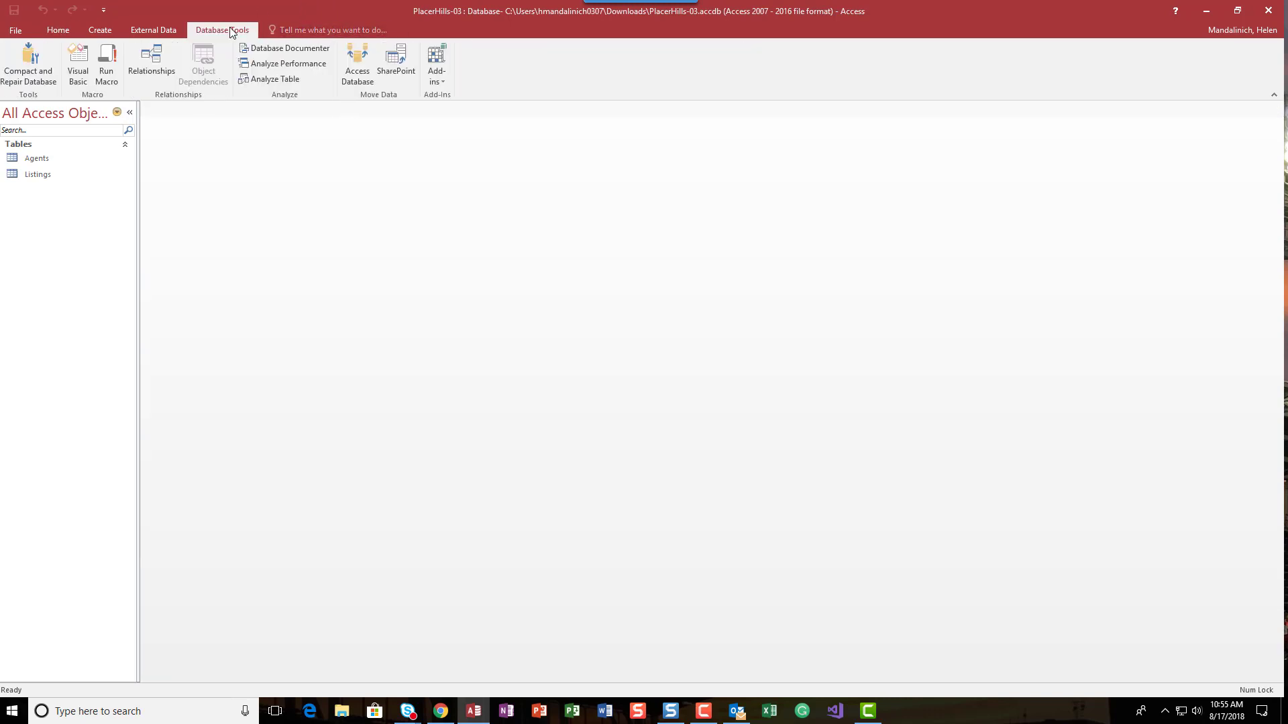
left_click(170, 61)
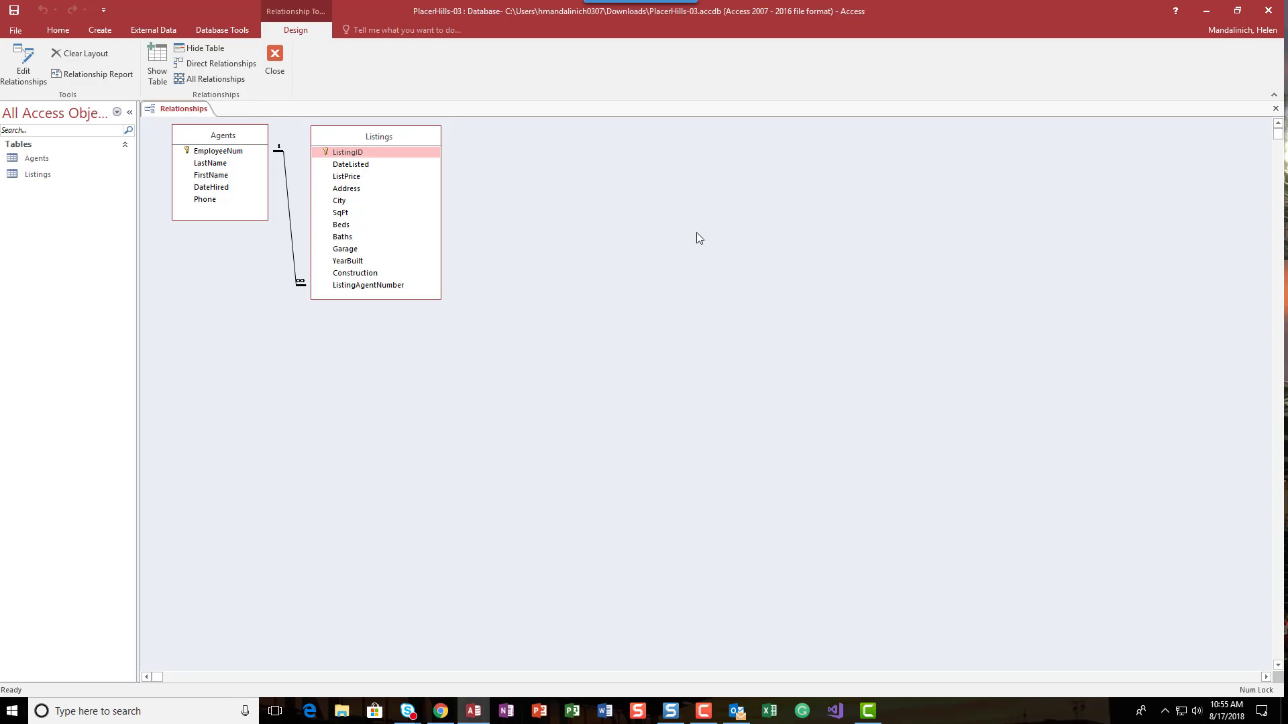
left_click(275, 73)
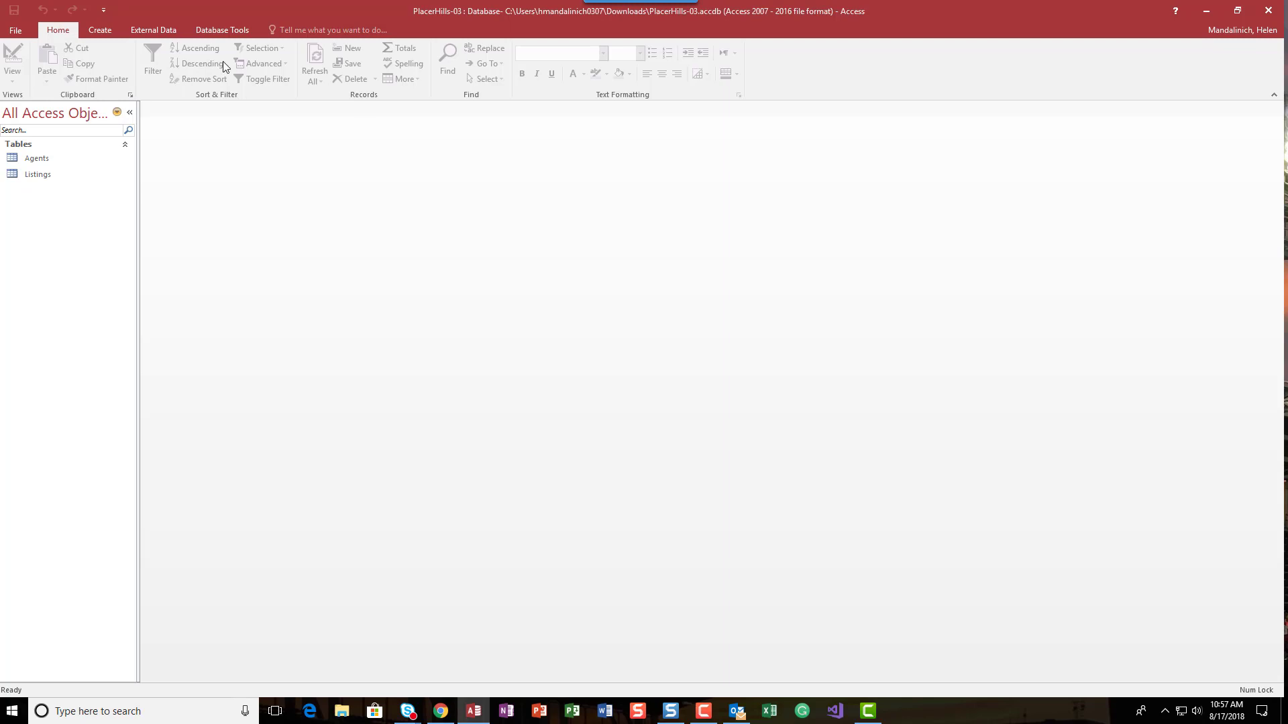
Step: Create a new query in Design view and add both the Agents and Listings tables to it
left_click(102, 31)
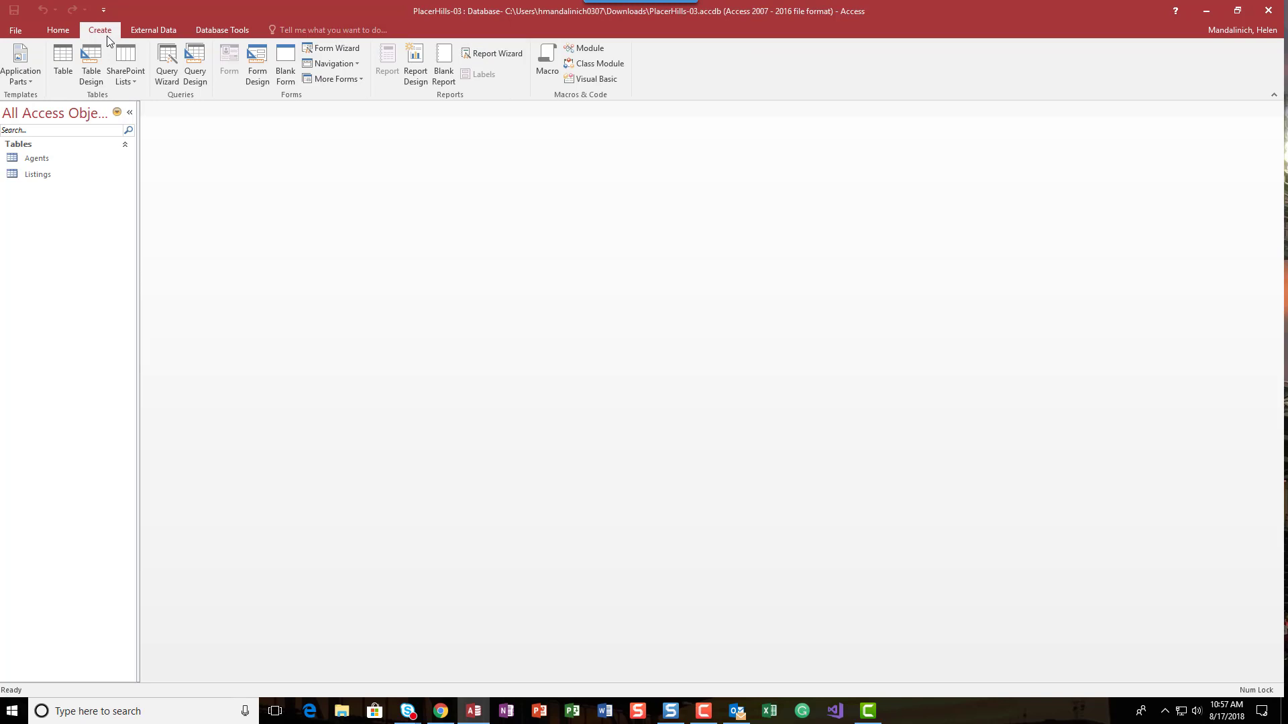
left_click(197, 59)
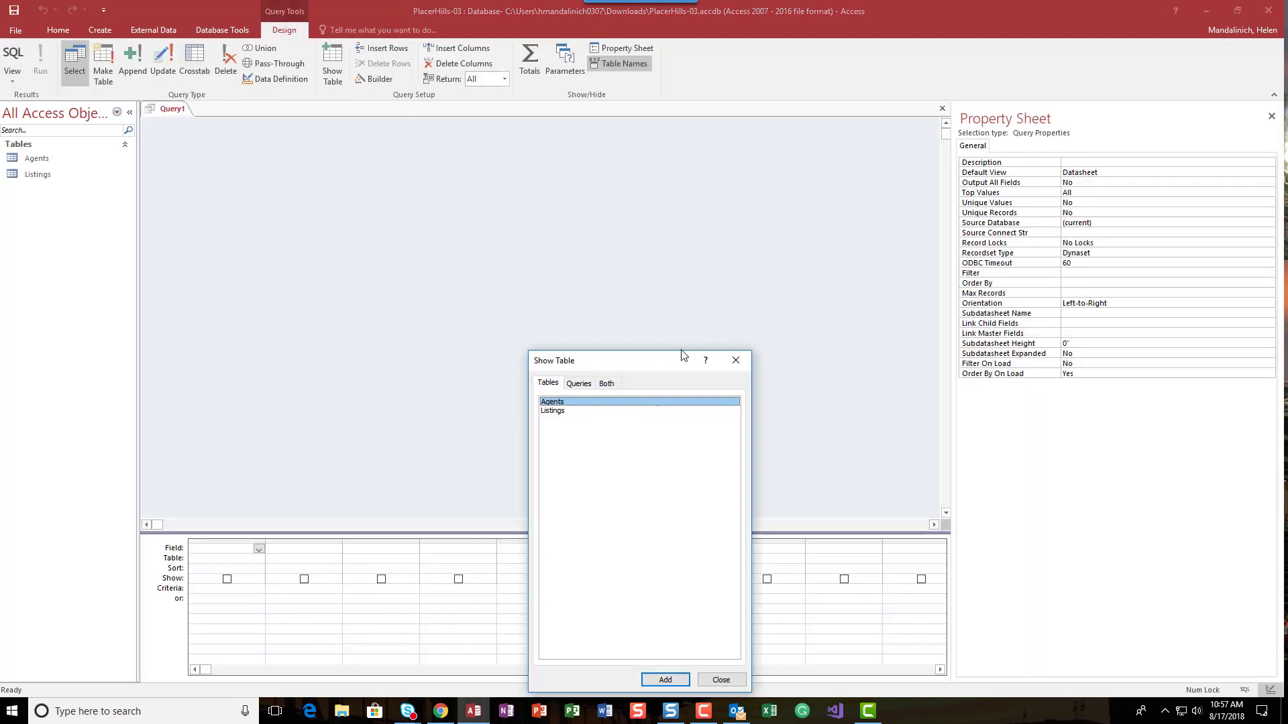
left_click_drag(681, 356, 661, 181)
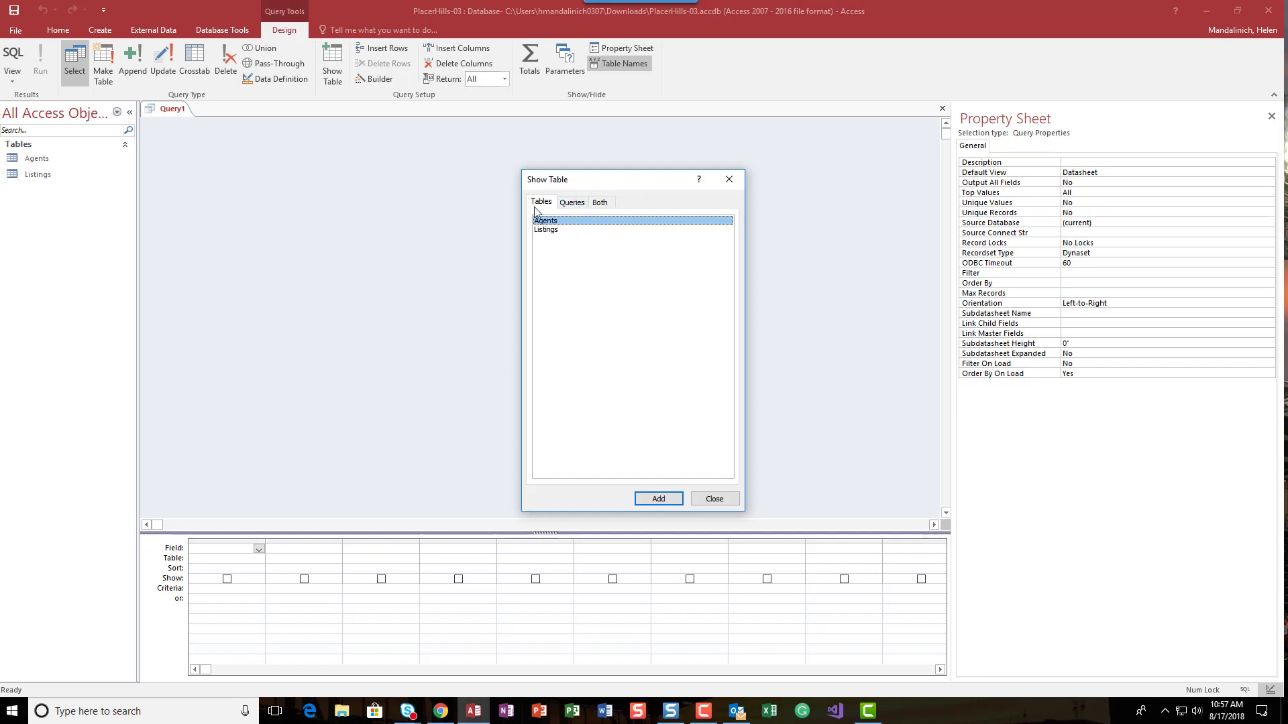
left_click(571, 204)
left_click(543, 203)
left_click(571, 204)
left_click(543, 203)
left_click(554, 230, "shift")
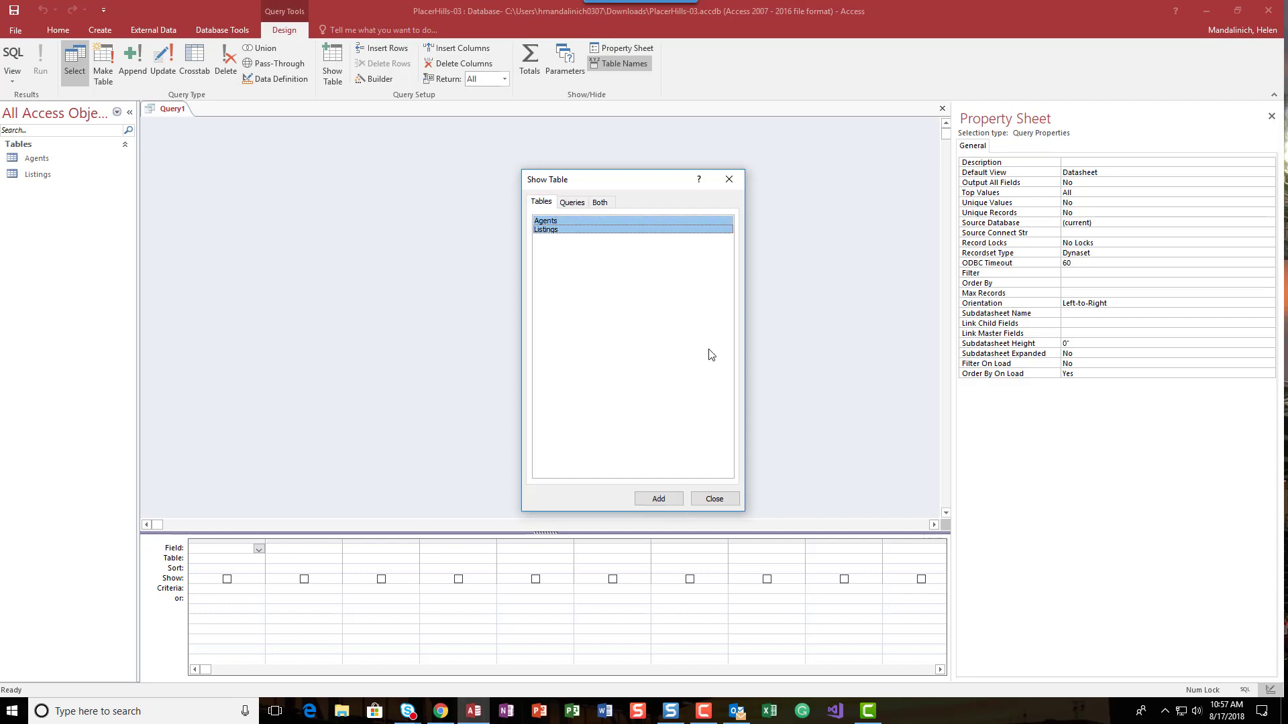
left_click(549, 222)
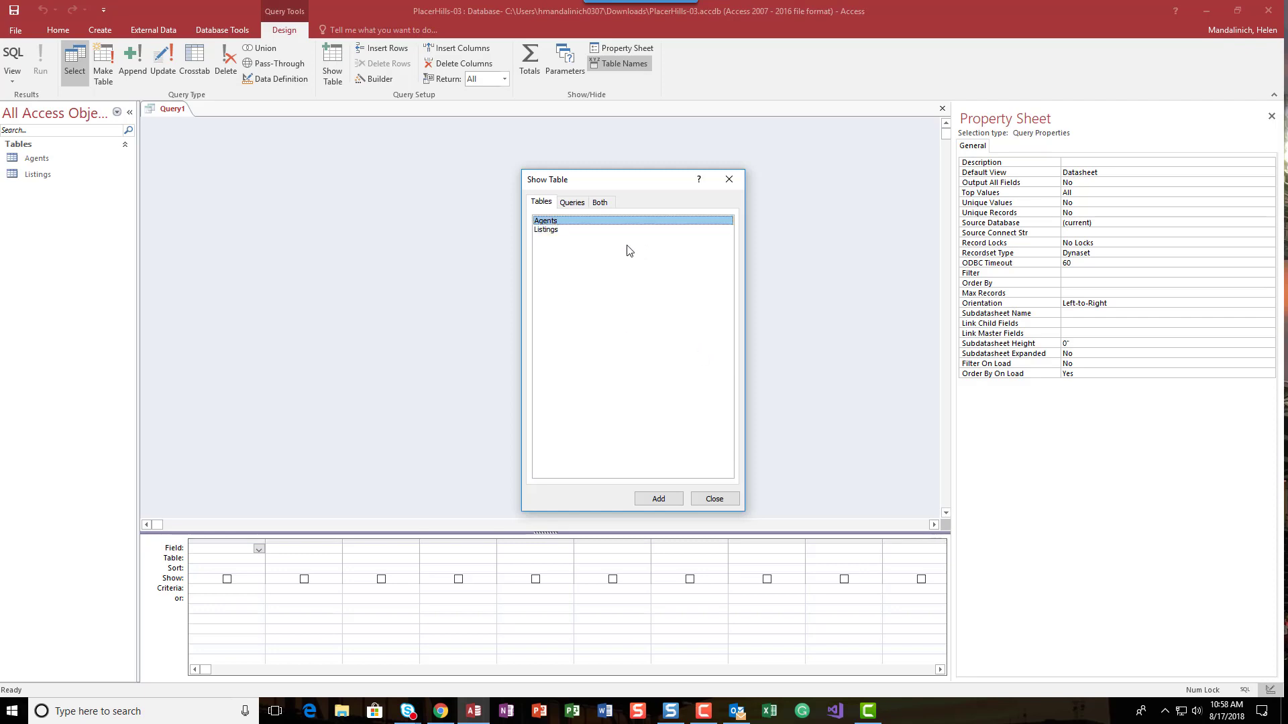
left_click(563, 229, "shift")
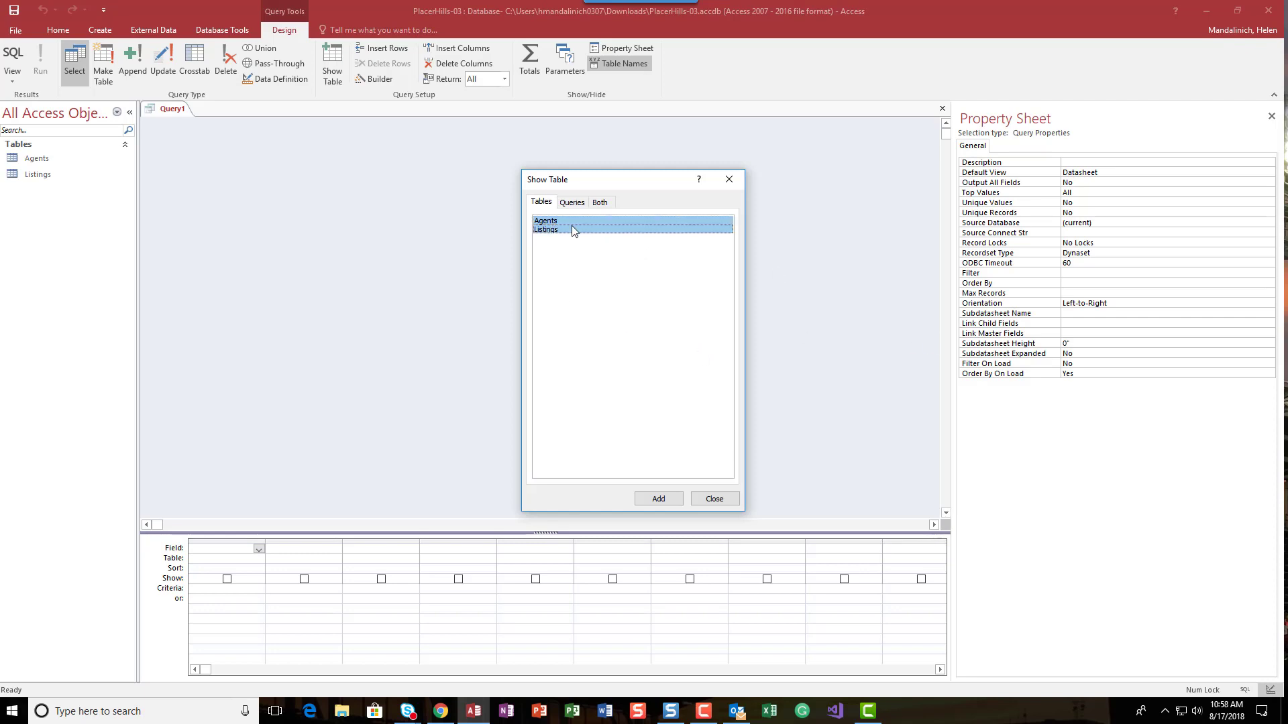
left_click(662, 504)
left_click(713, 500)
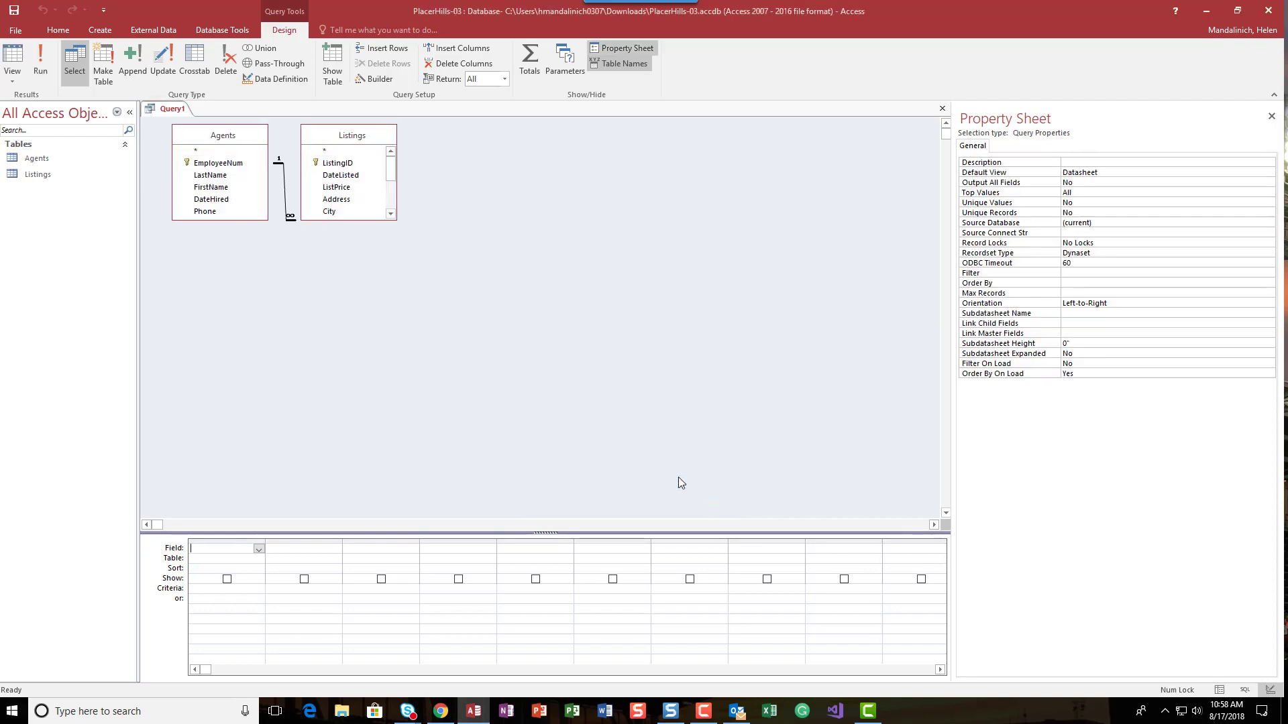
Step: Enlarge the table field lists until all Listings fields fit, raise the design grid below them and hide the property sheet
left_click_drag(264, 220, 312, 312)
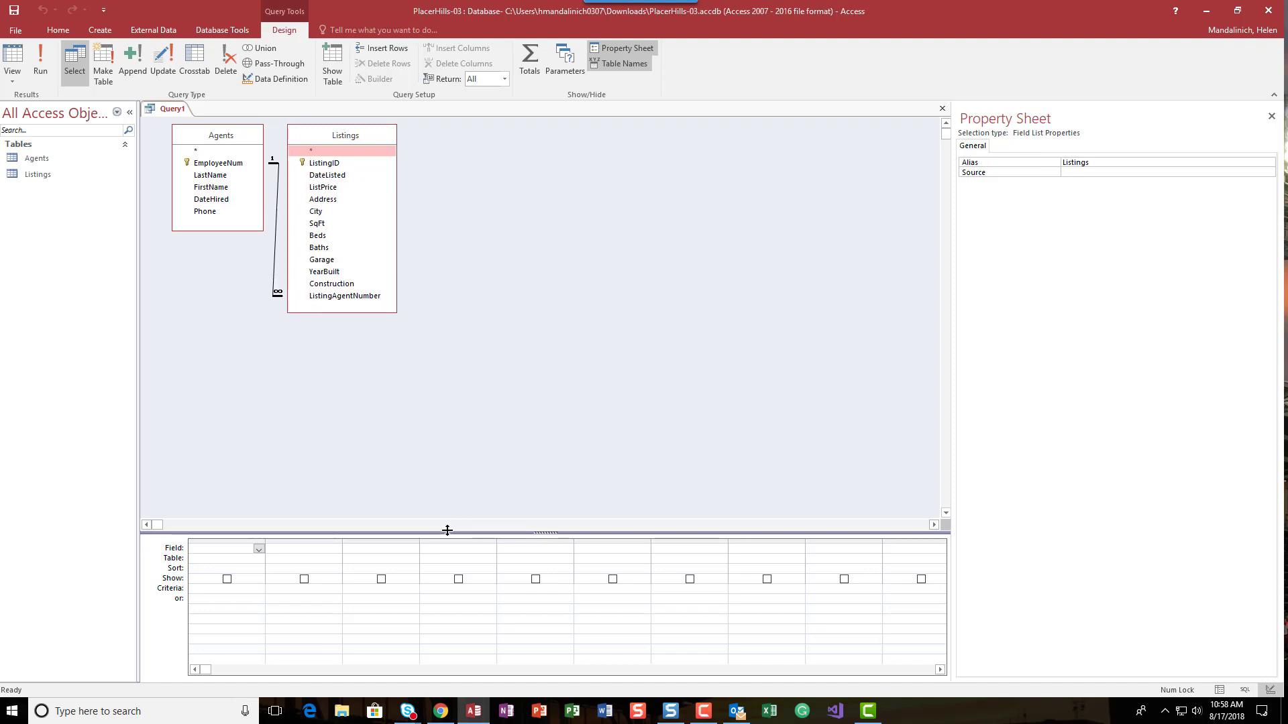
left_click_drag(449, 534, 451, 350)
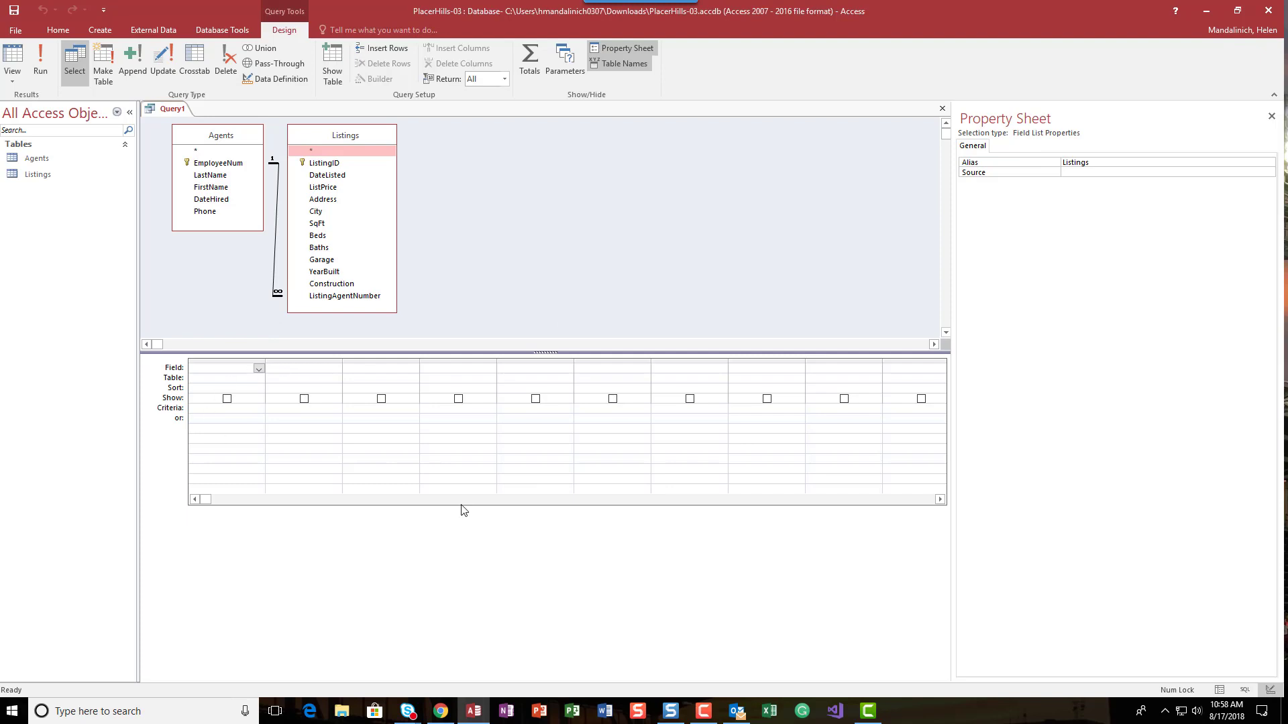
left_click(1271, 116)
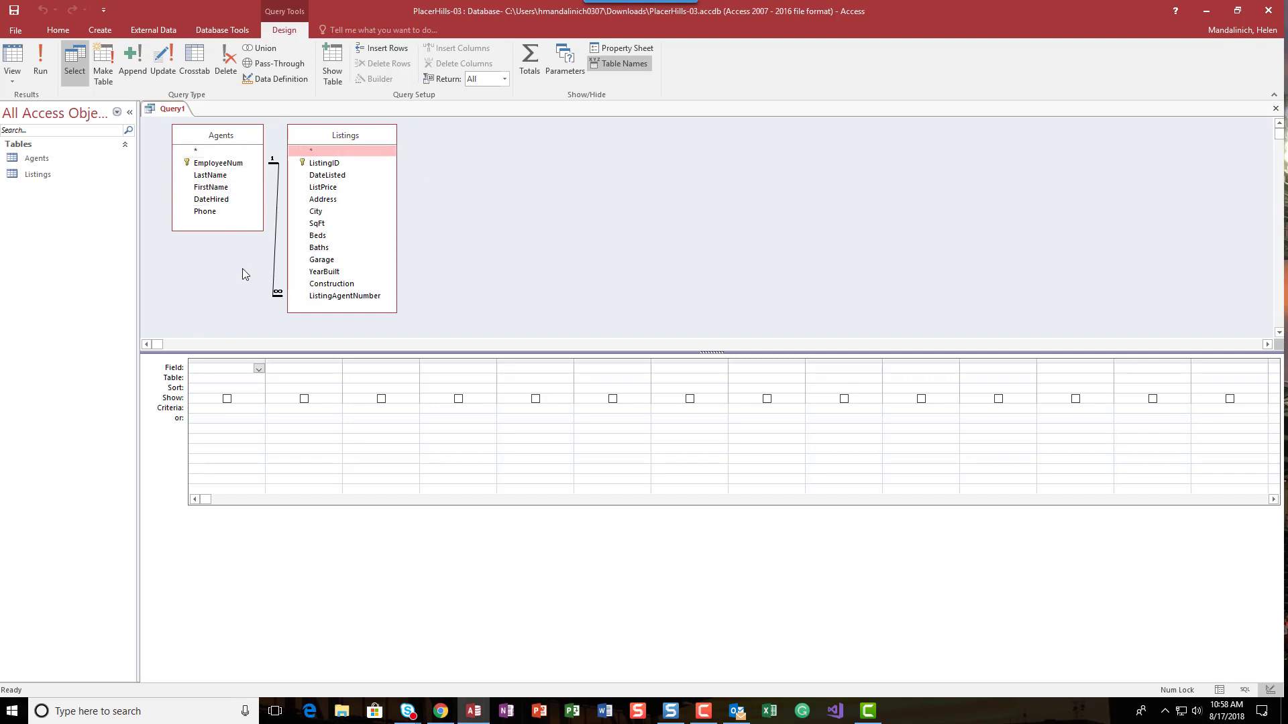
Step: Add the Listings fields ListingID, Address, City, ListPrice, SqFt, Beds and Baths to the query grid in that order
double_click(330, 164)
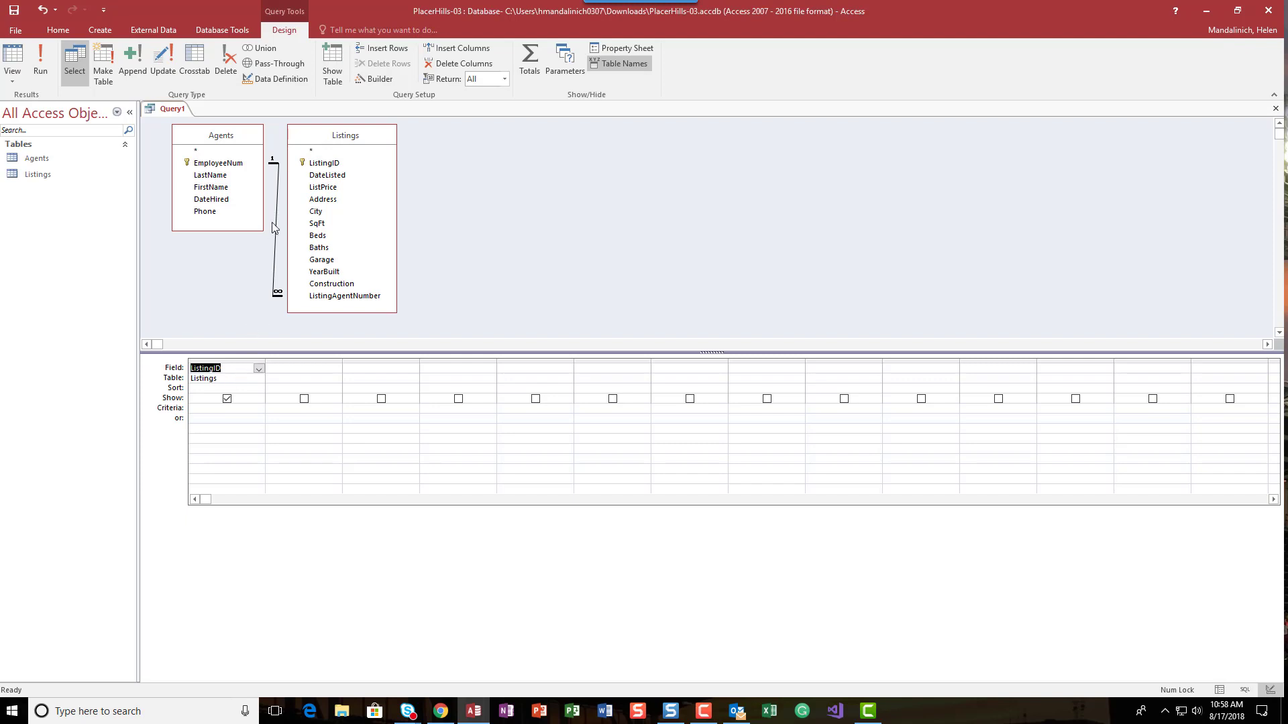
double_click(318, 200)
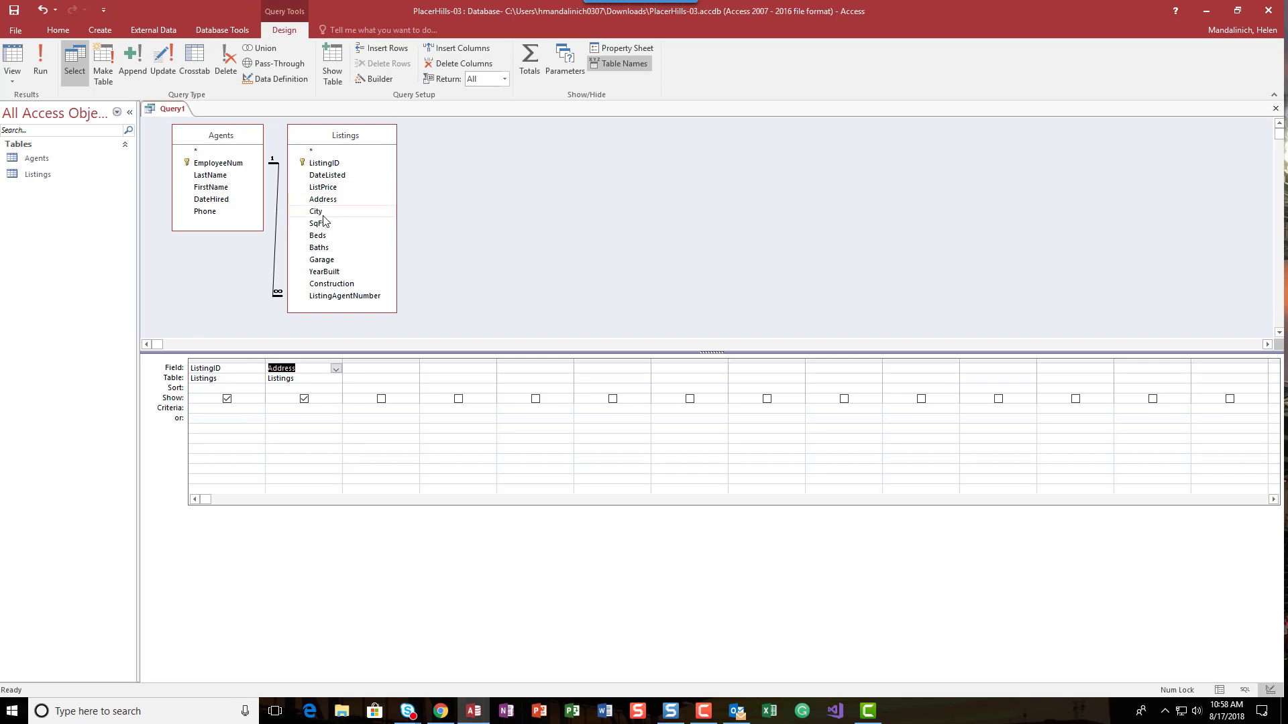
double_click(324, 210)
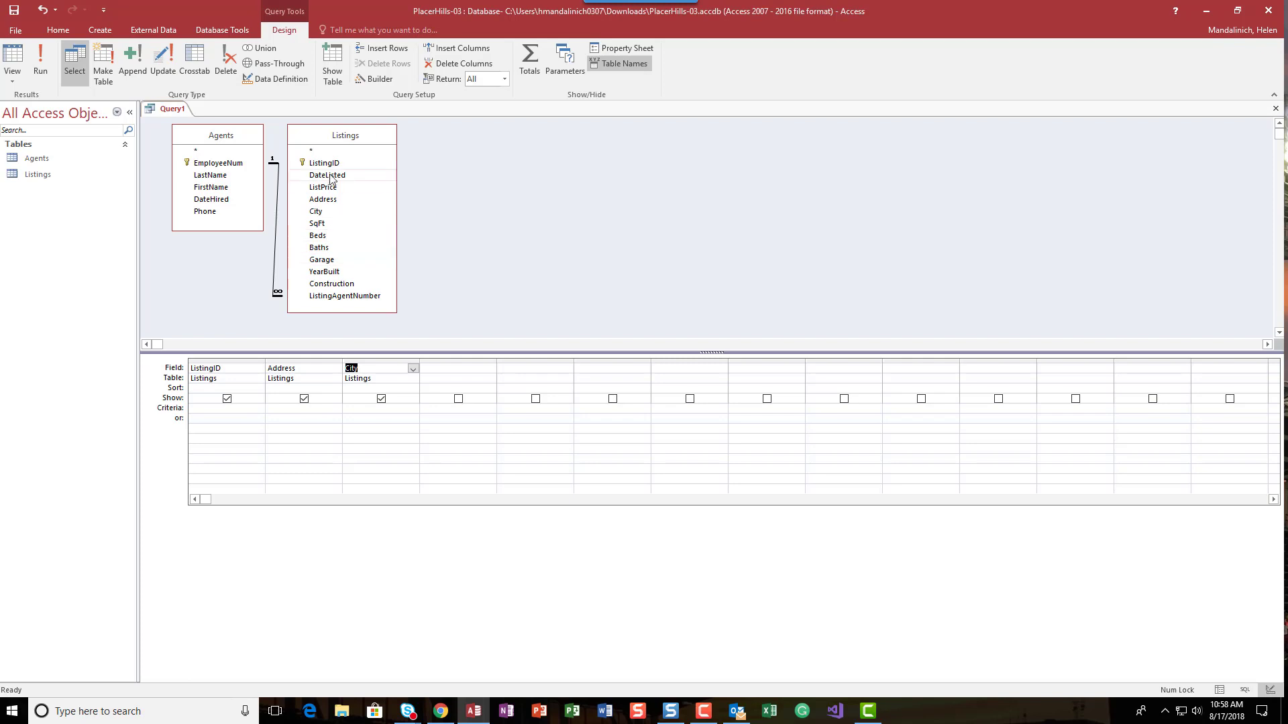
double_click(332, 188)
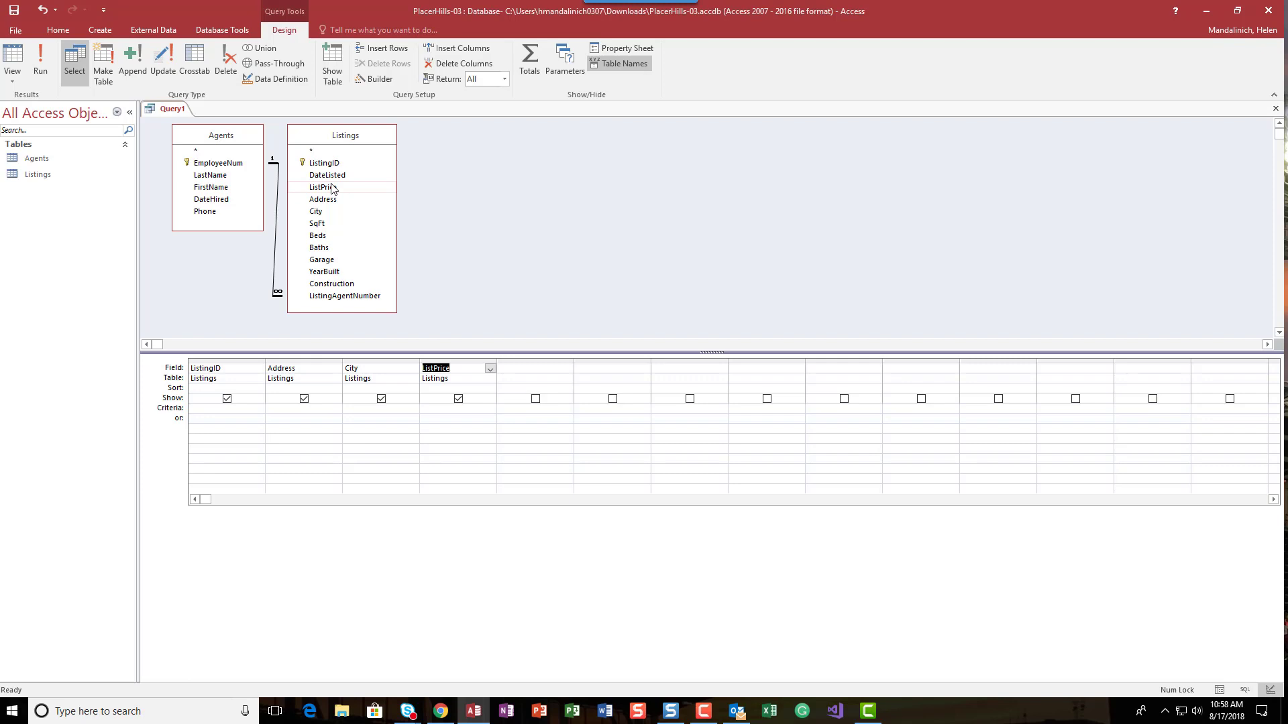
double_click(335, 224)
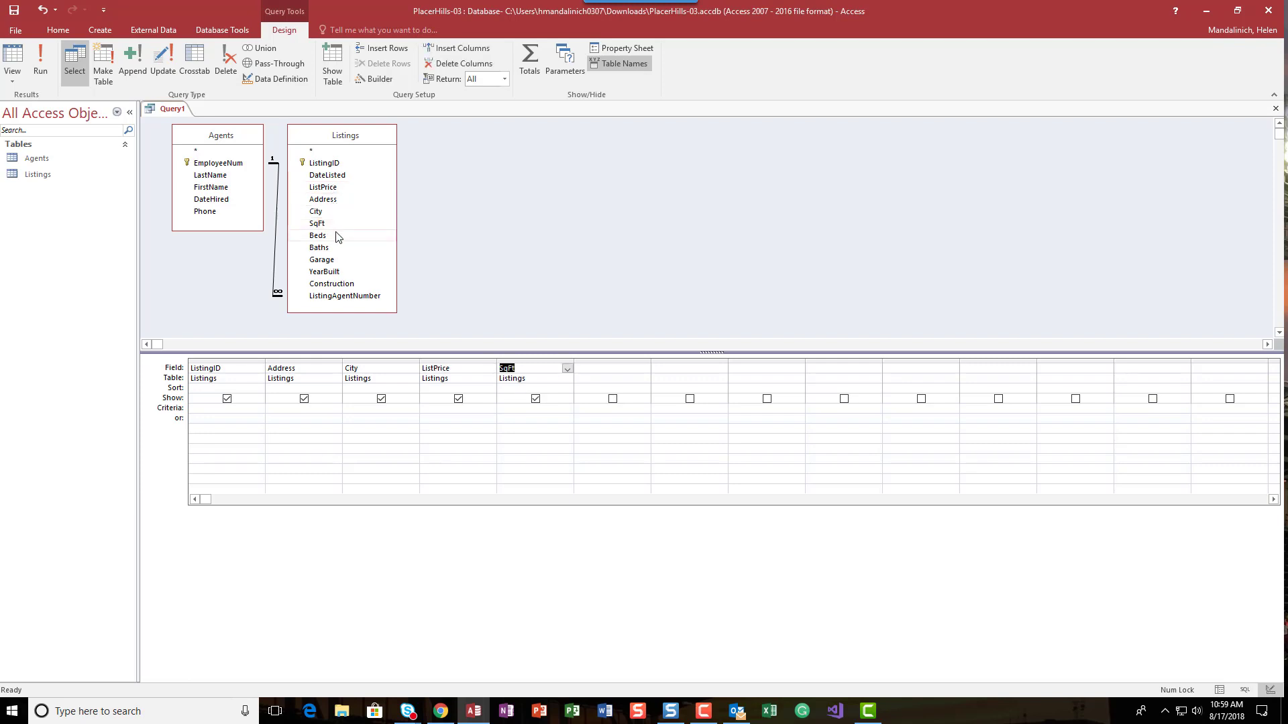
double_click(337, 236)
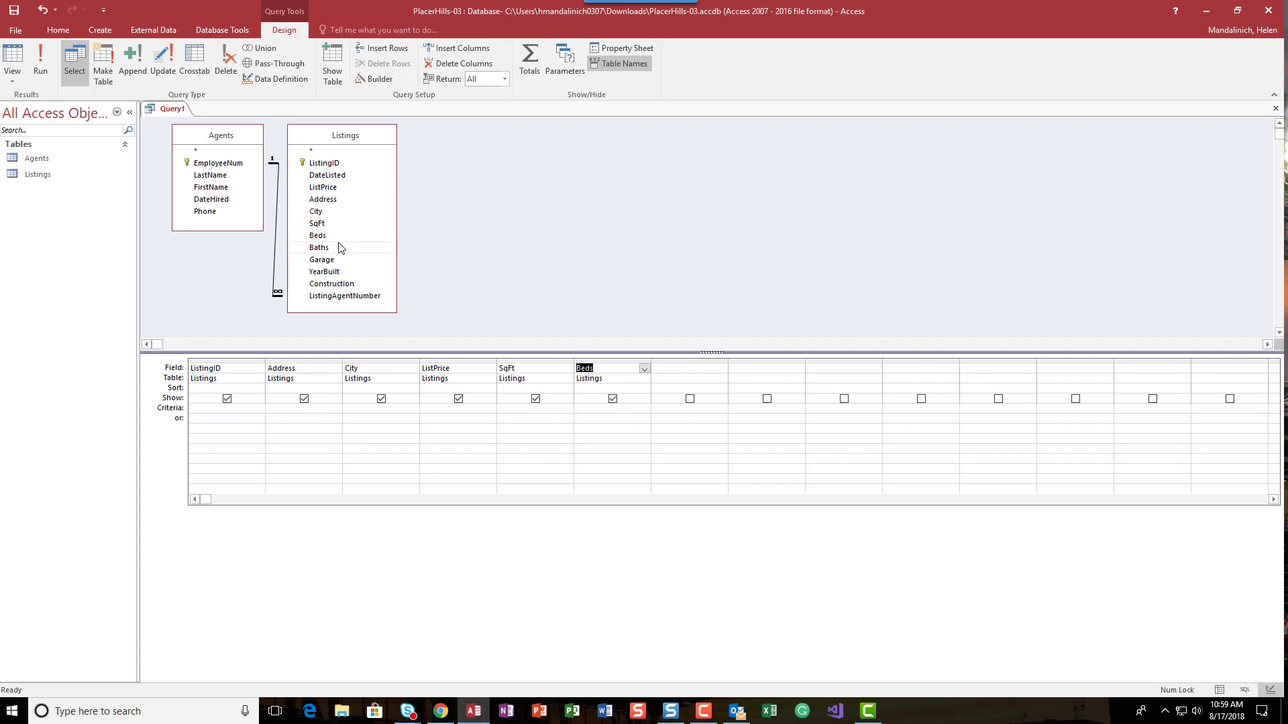
double_click(335, 249)
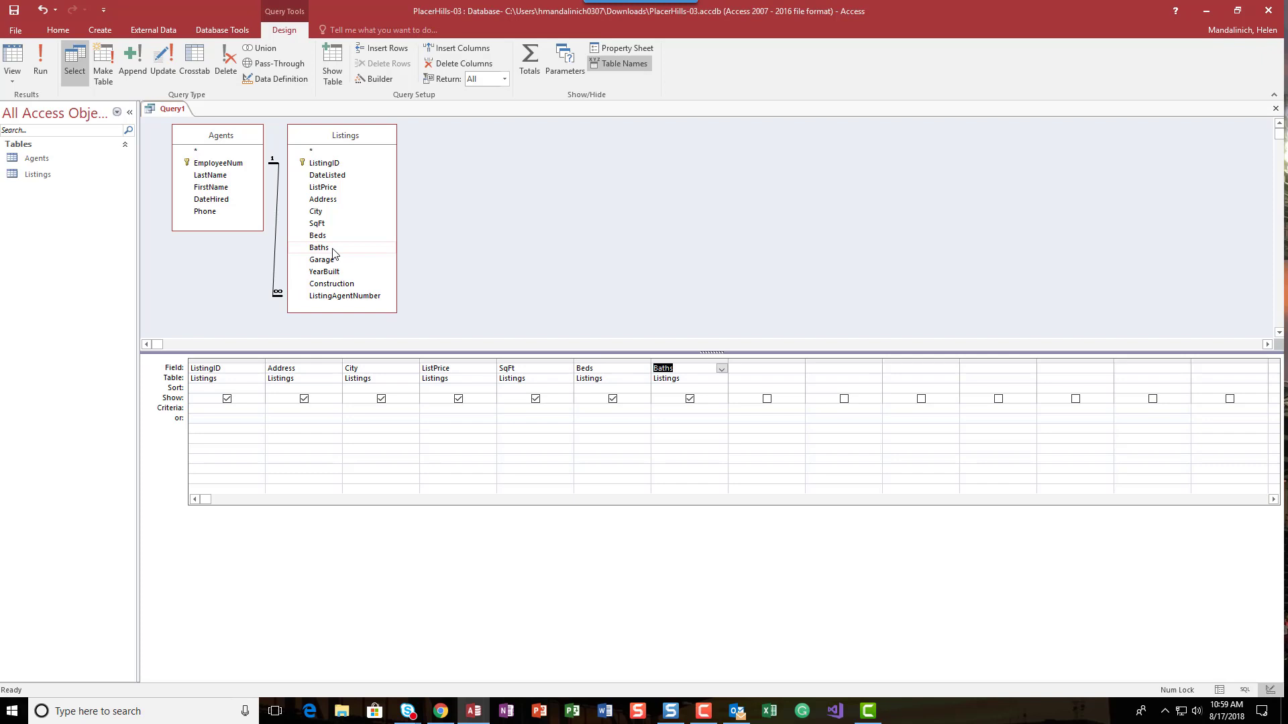
Step: Add the Listings field Garage and the Agents fields FirstName, LastName and Phone to the query grid in that order
double_click(326, 263)
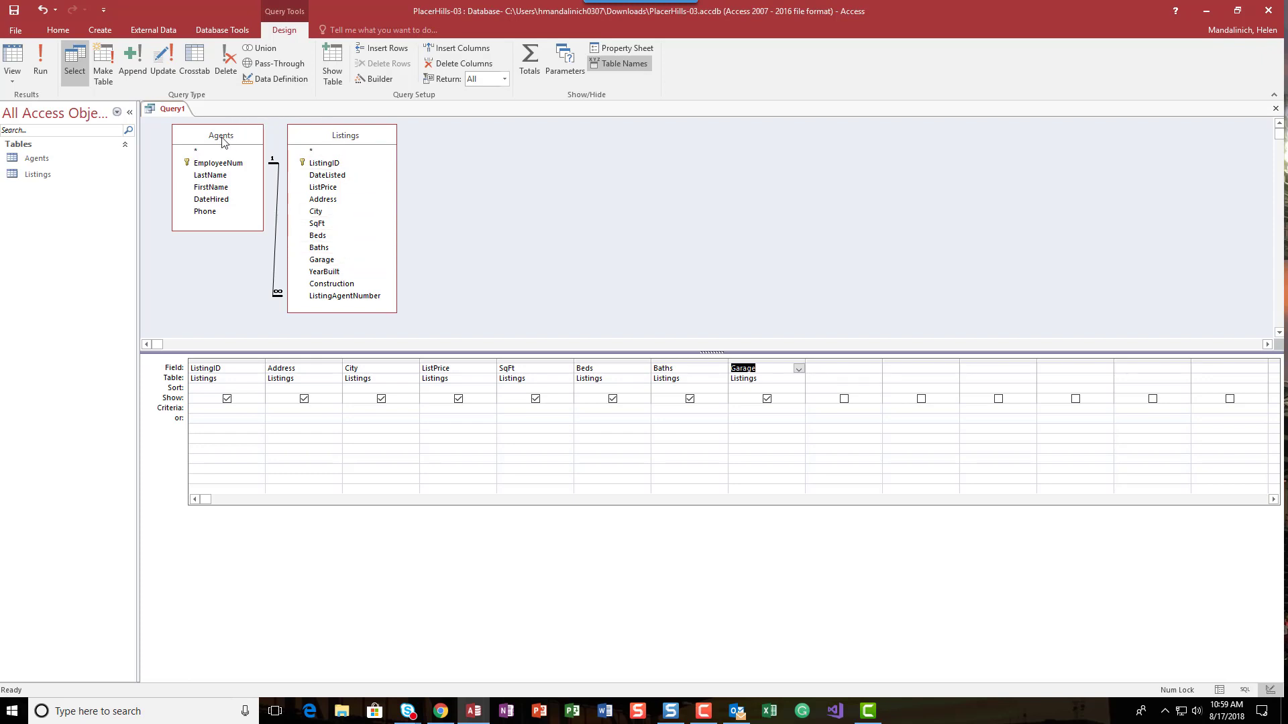
double_click(209, 186)
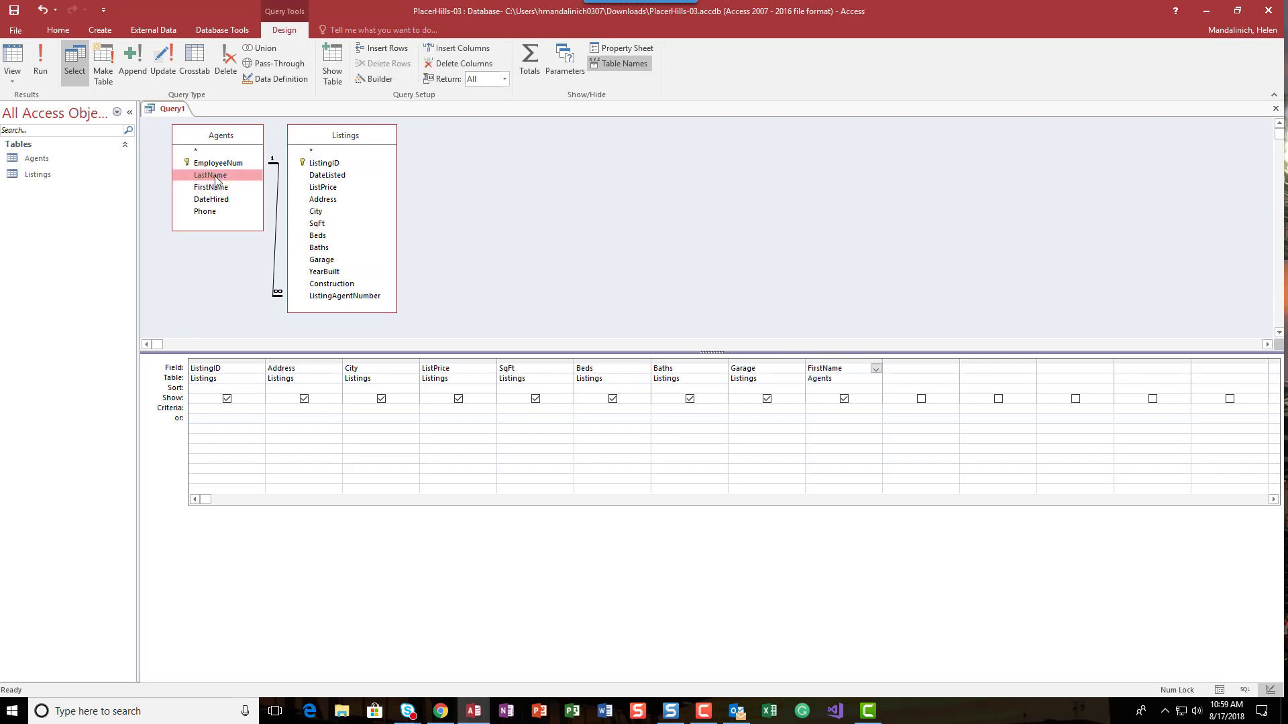
double_click(214, 175)
double_click(205, 212)
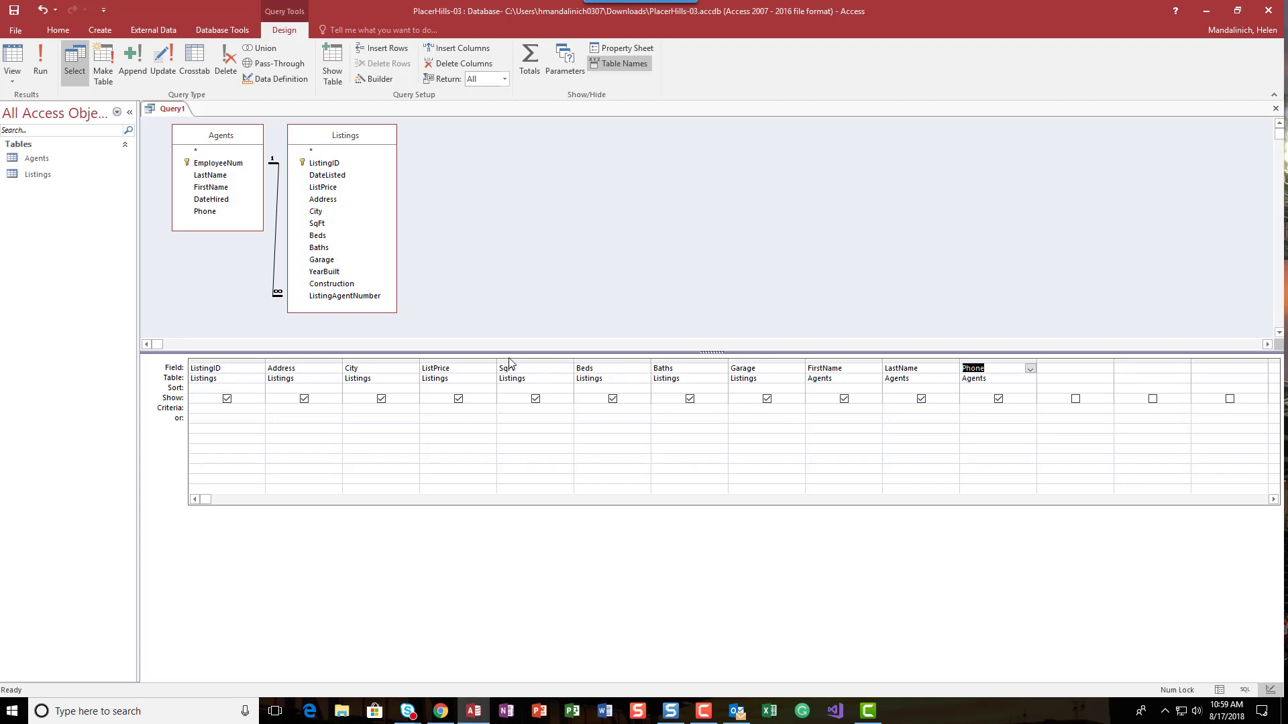
Step: Run the query and save it as ShowAllListings
left_click(41, 61)
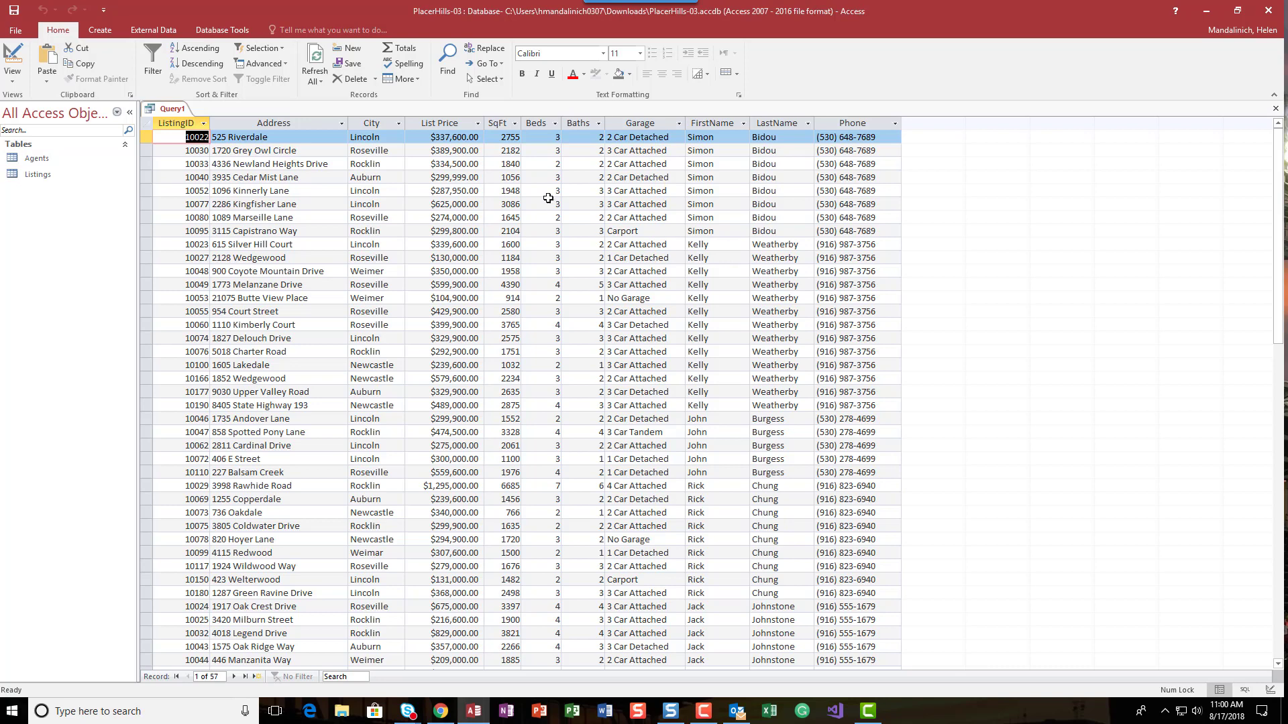
left_click(12, 10)
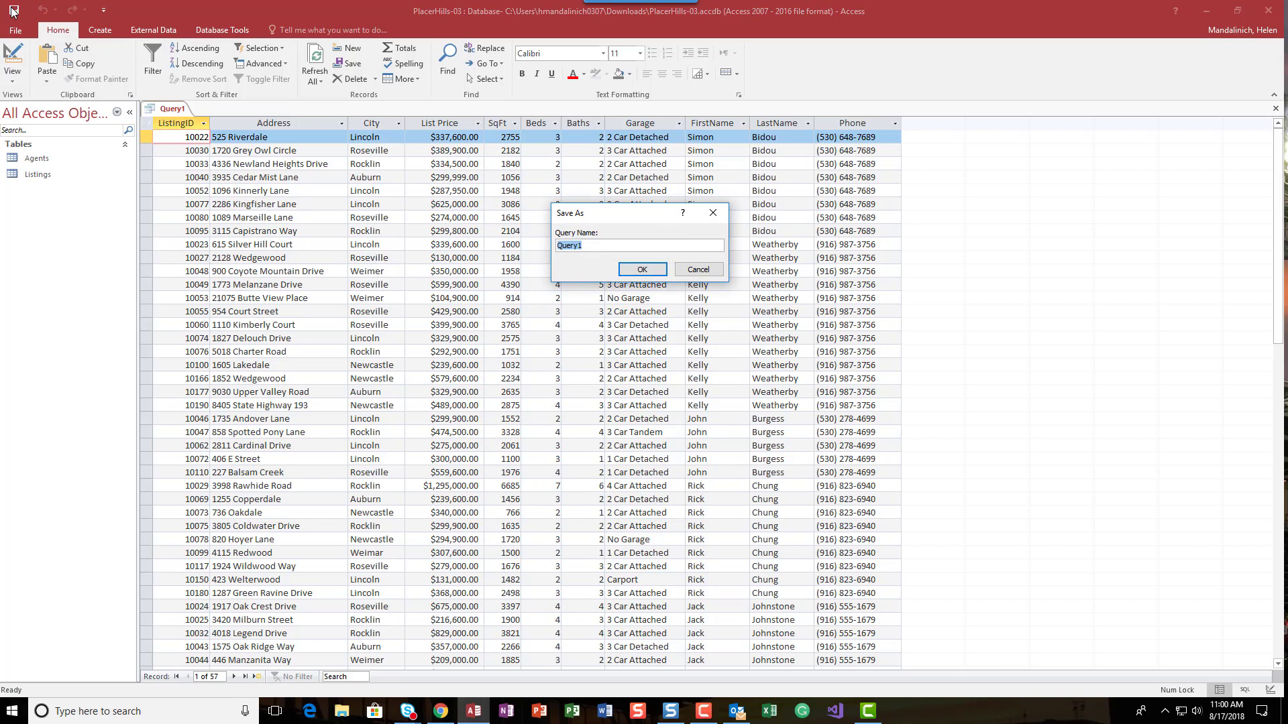
type("ShowAllListings")
left_click(642, 269)
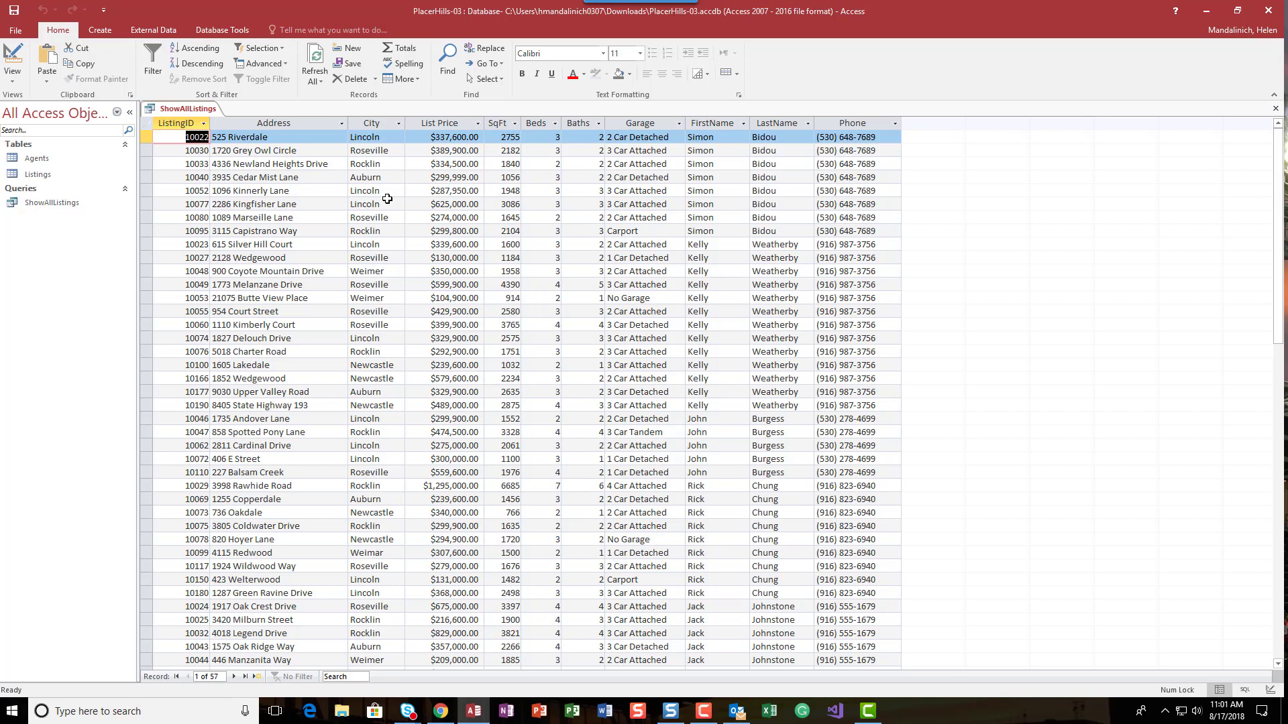
Step: Return to Design view, set the City criterion to Roseville and run the query
left_click(22, 48)
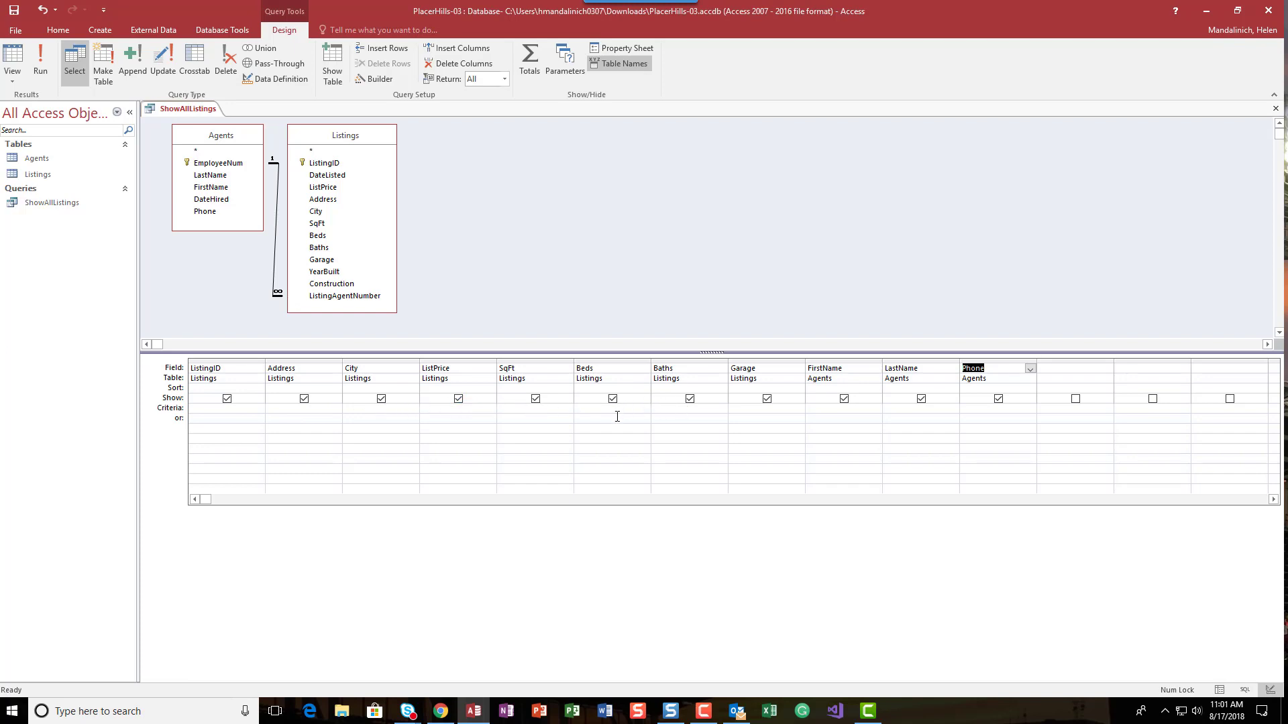
left_click(361, 407)
type("Roseville")
key("Tab")
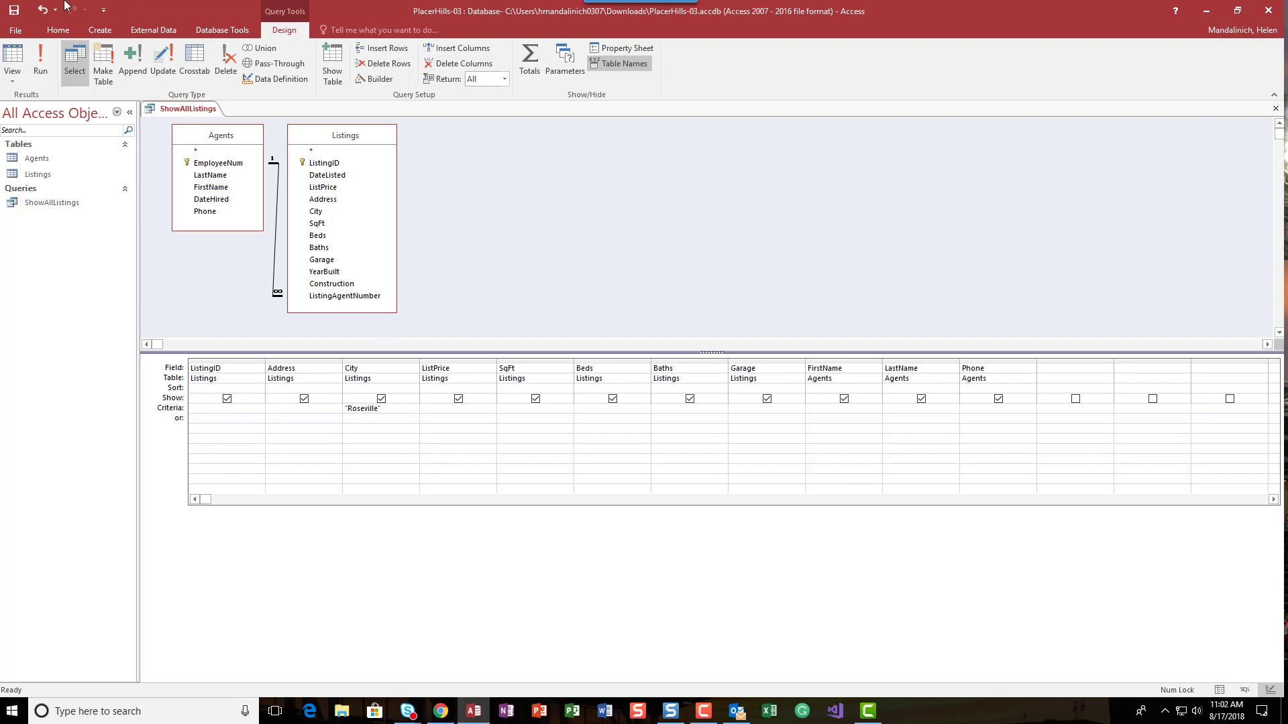
left_click(40, 63)
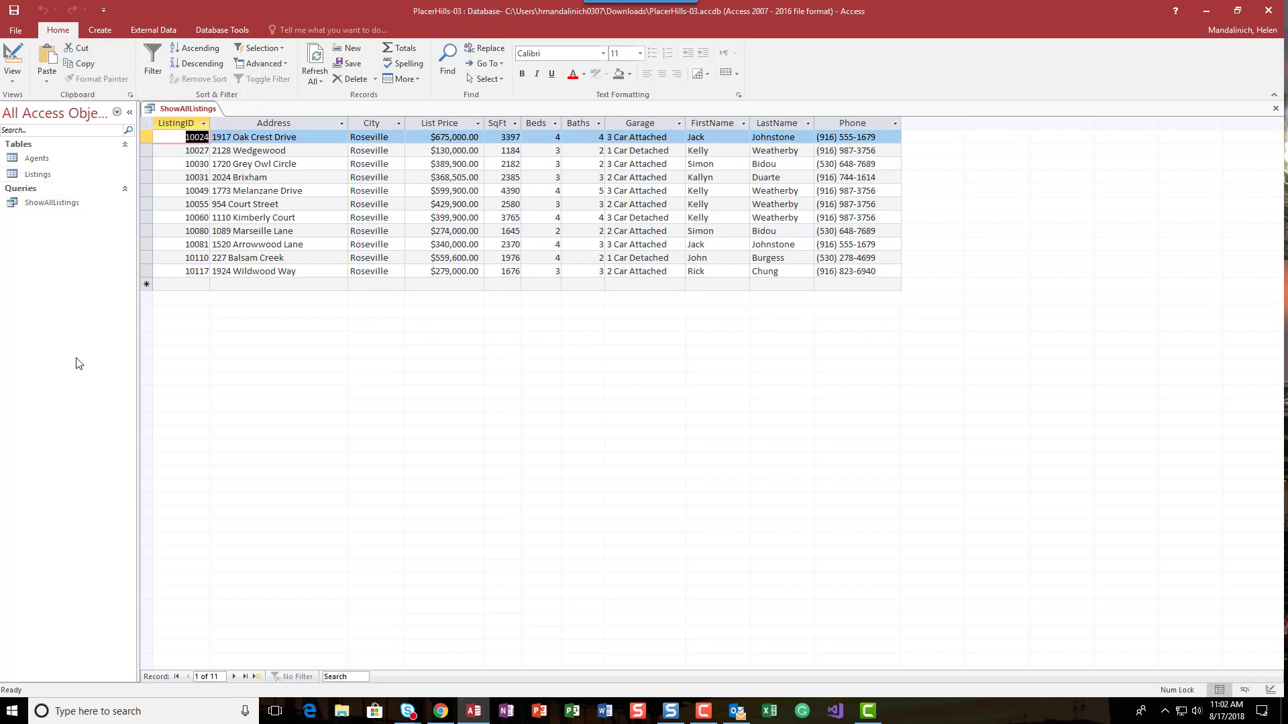
left_click(17, 31)
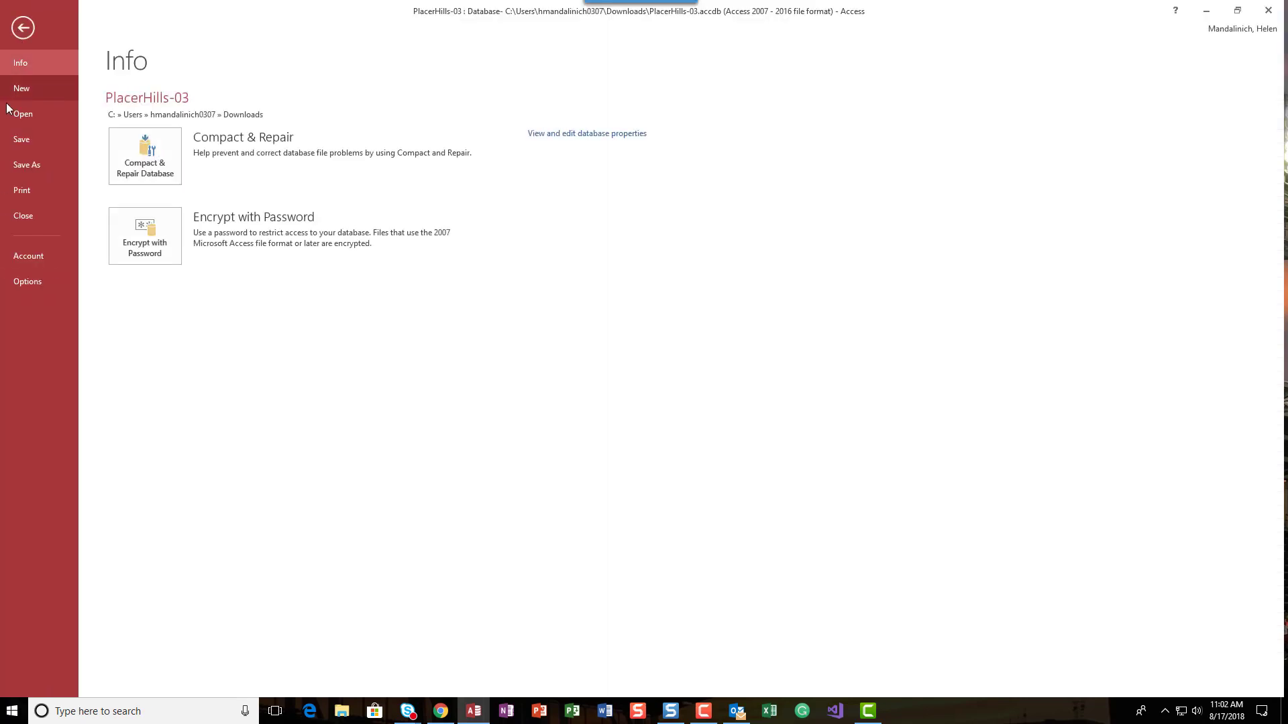
left_click(21, 143)
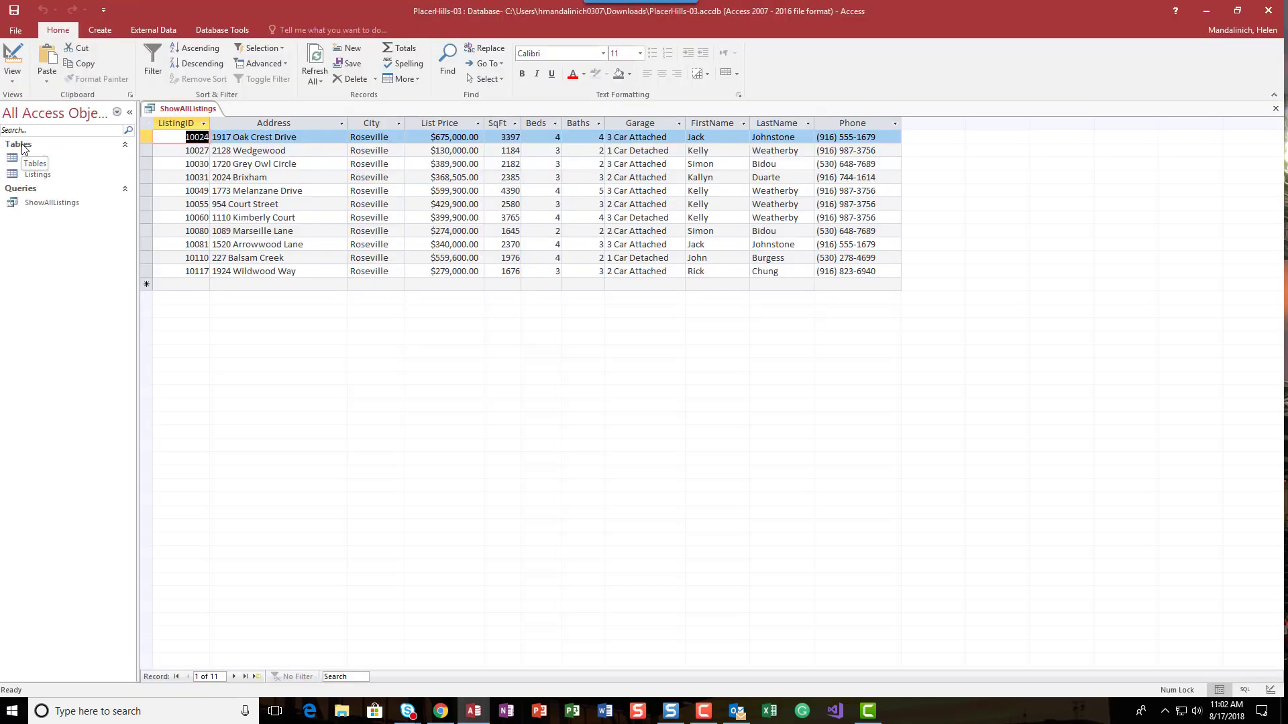
left_click(24, 31)
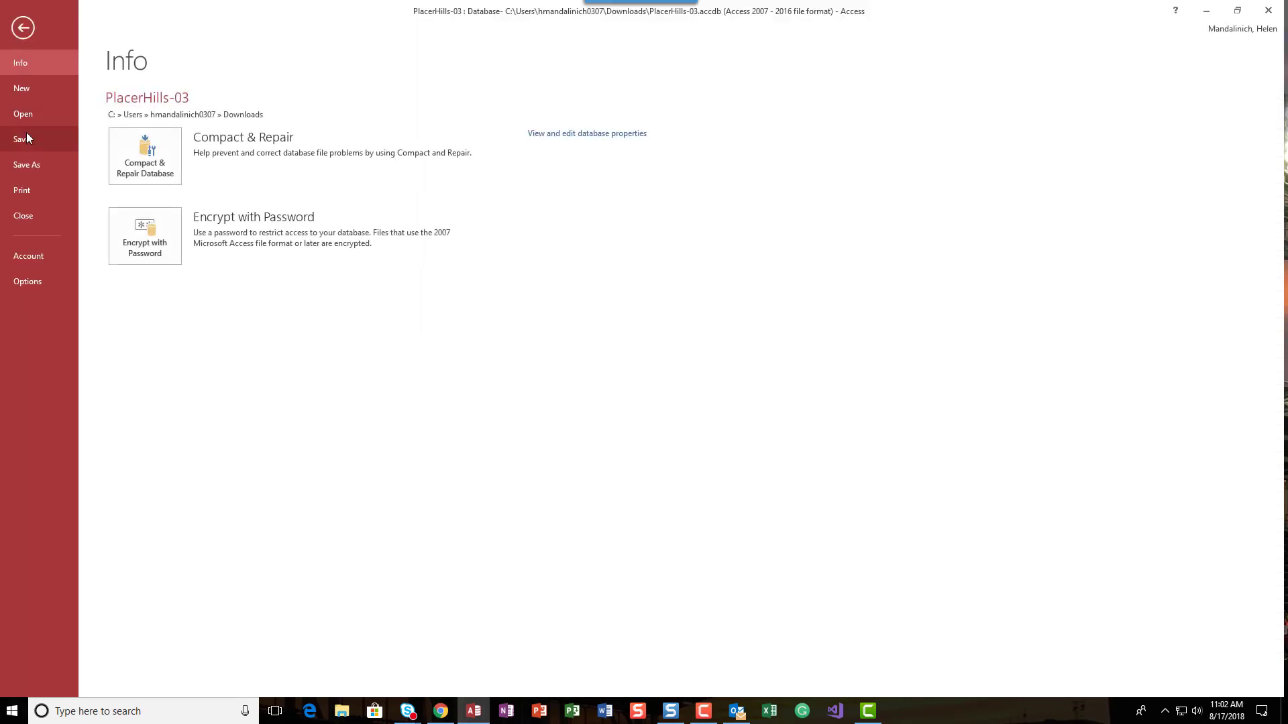
left_click(23, 165)
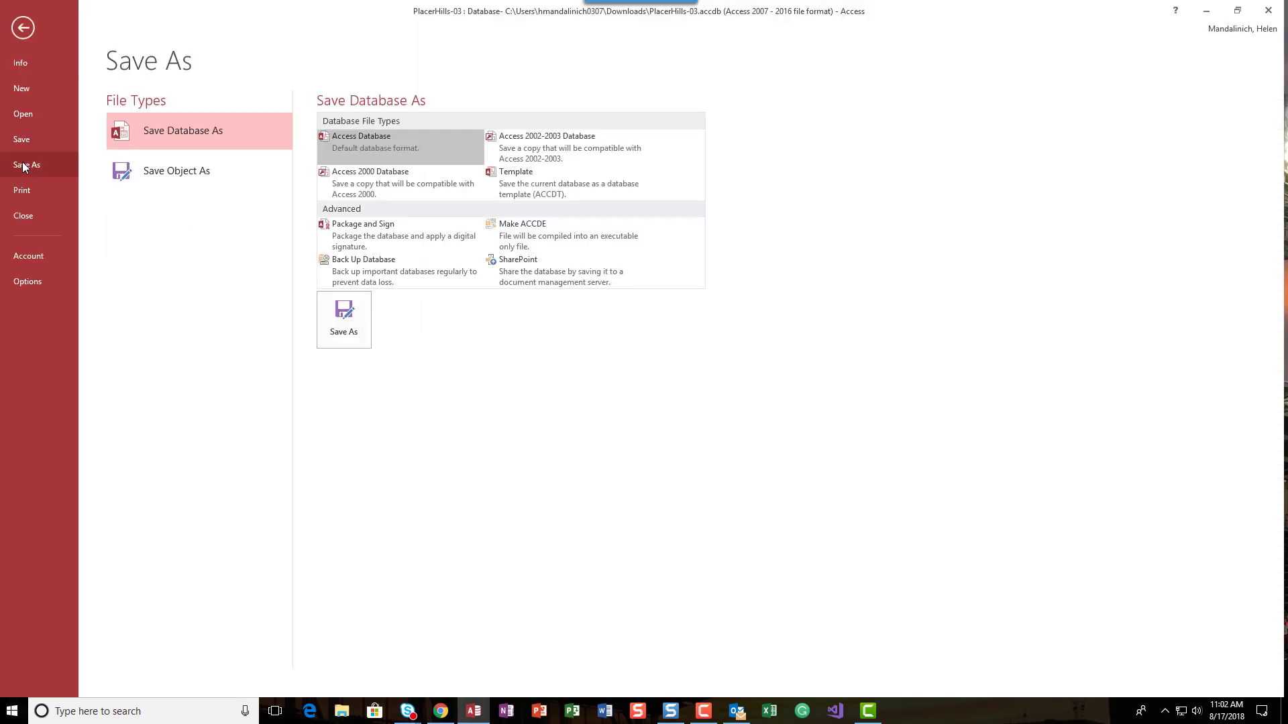
left_click(24, 26)
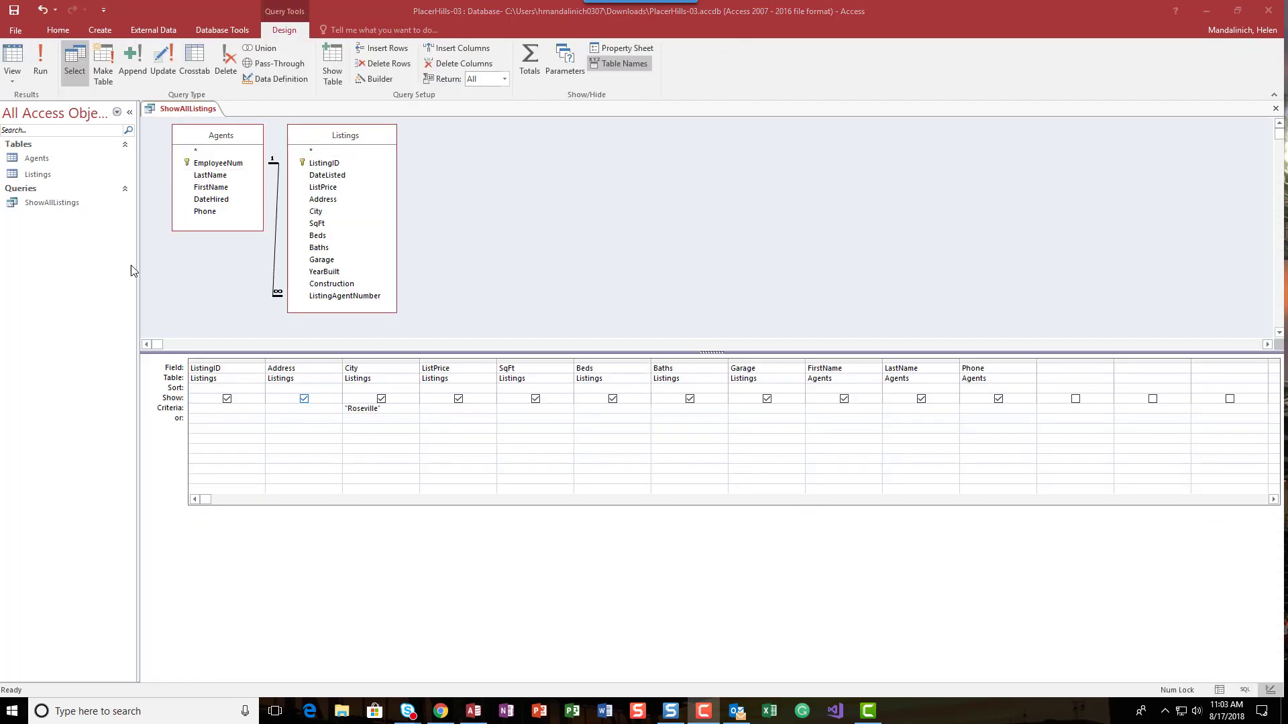
Step: Save a copy of the current query object as a query named ListingsInRoseville
left_click(18, 34)
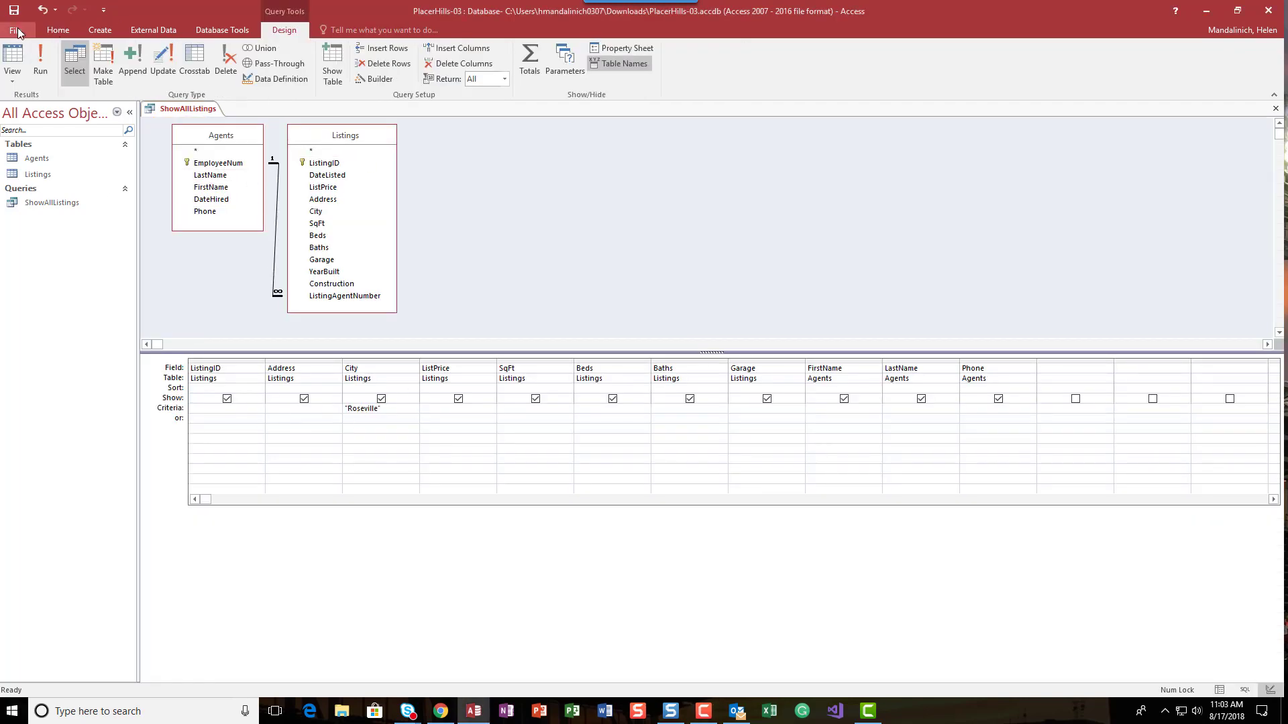
left_click(20, 30)
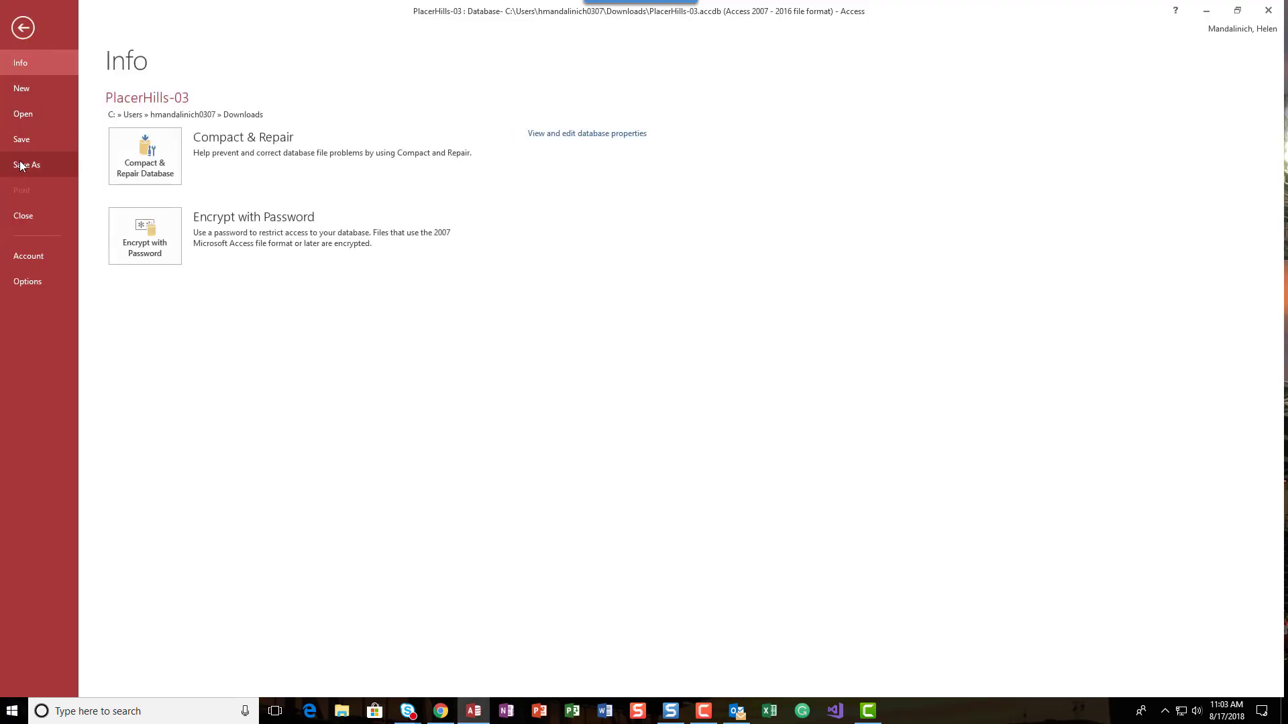
left_click(27, 164)
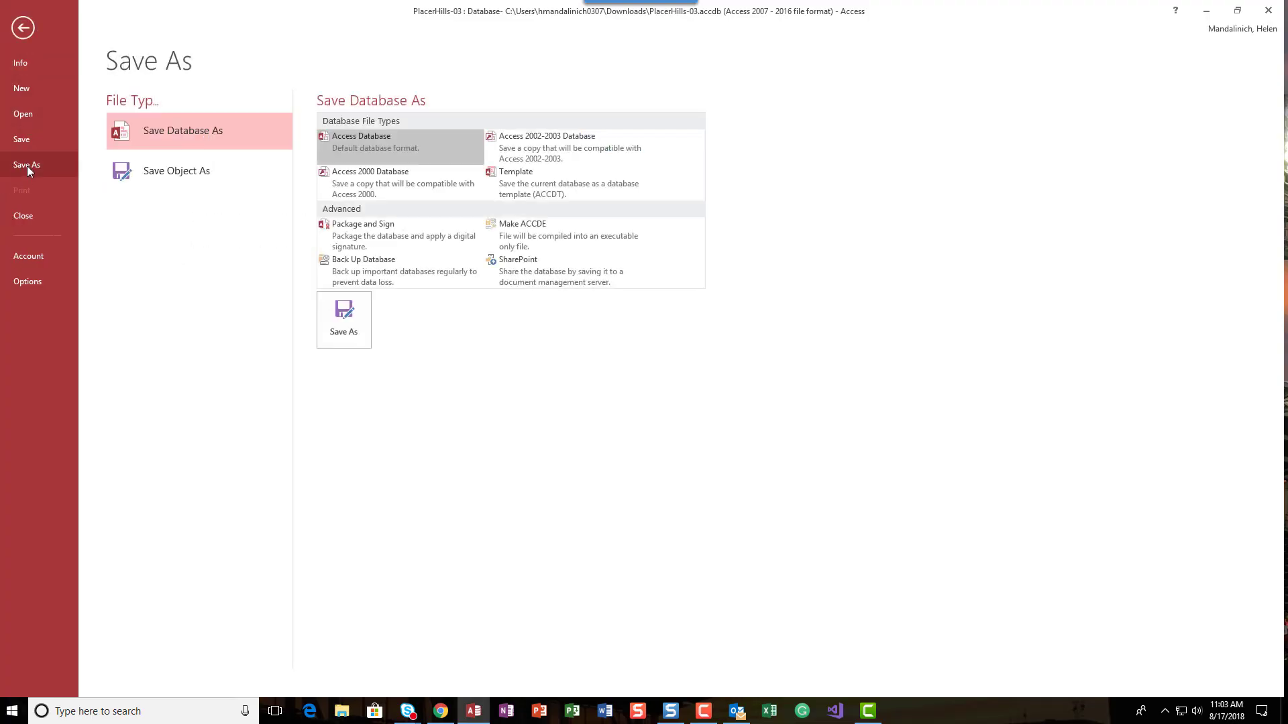
left_click(195, 170)
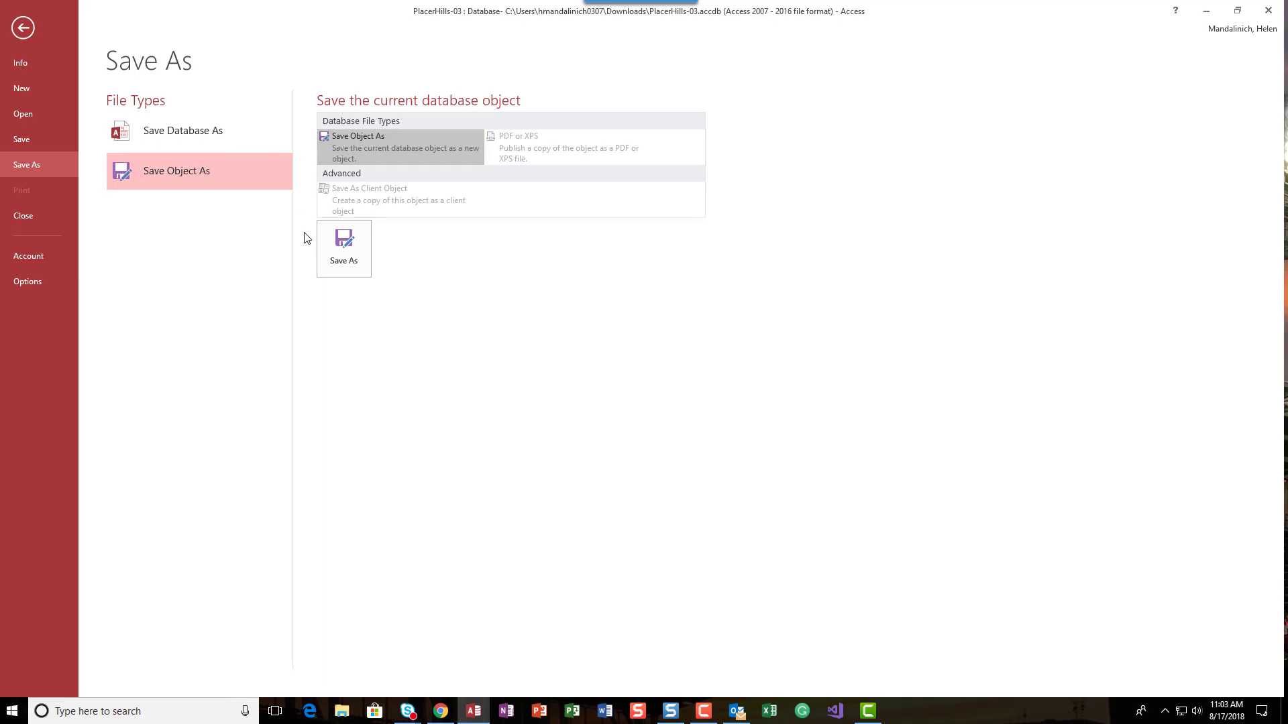
left_click(334, 259)
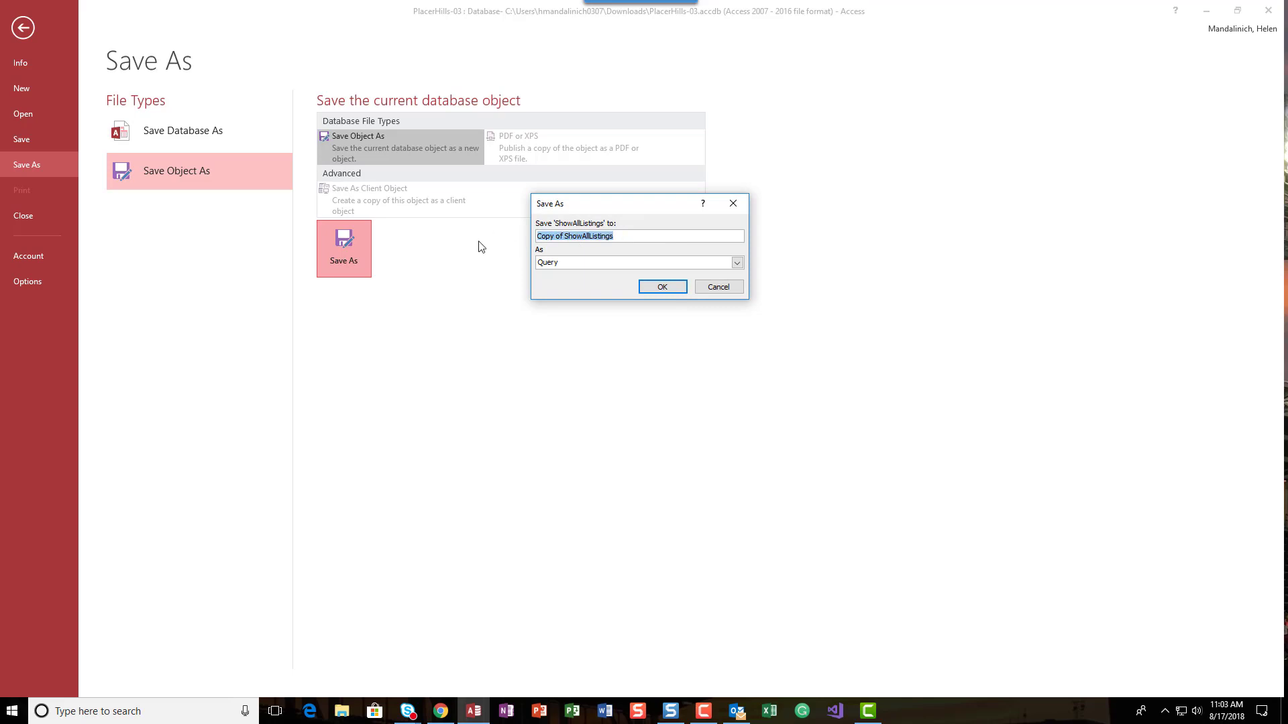
type("Ros")
key("BackSpace")
type("ListingsInRoseville")
left_click(662, 287)
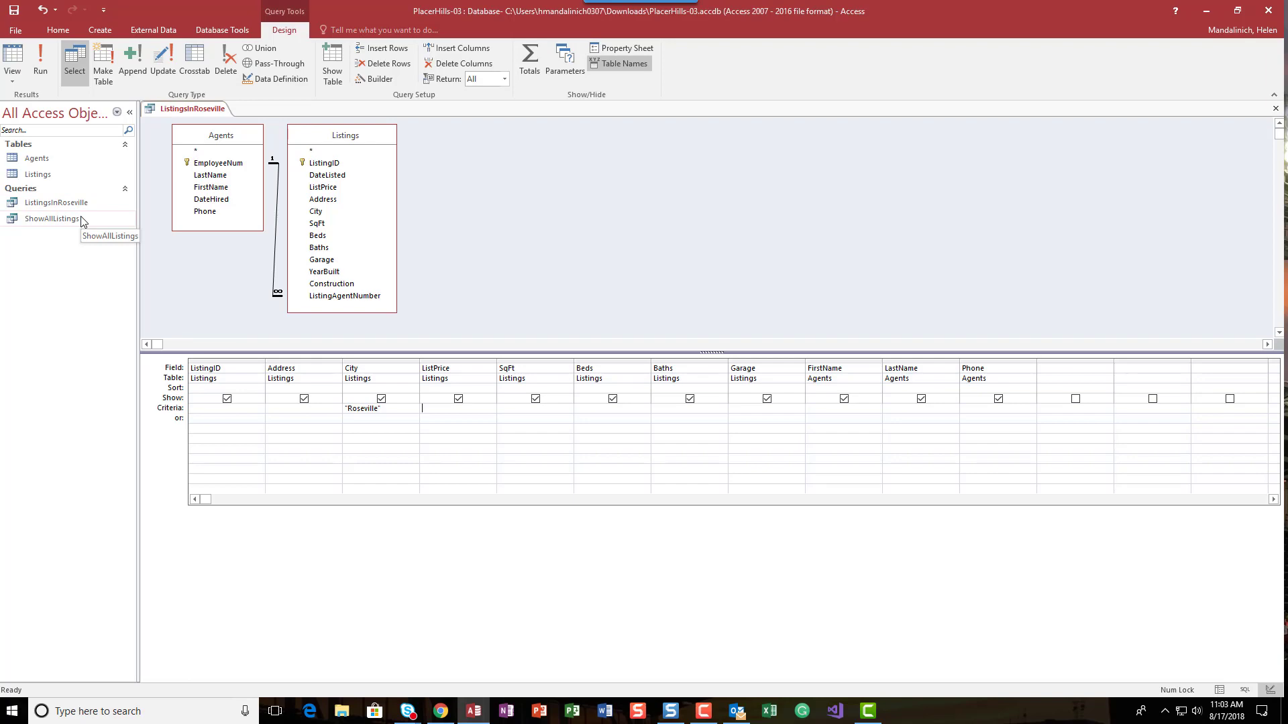
Step: Compare the ListingsInRoseville and ShowAllListings queries, closing ShowAllListings and leaving ListingsInRoseville open in Design view
double_click(54, 204)
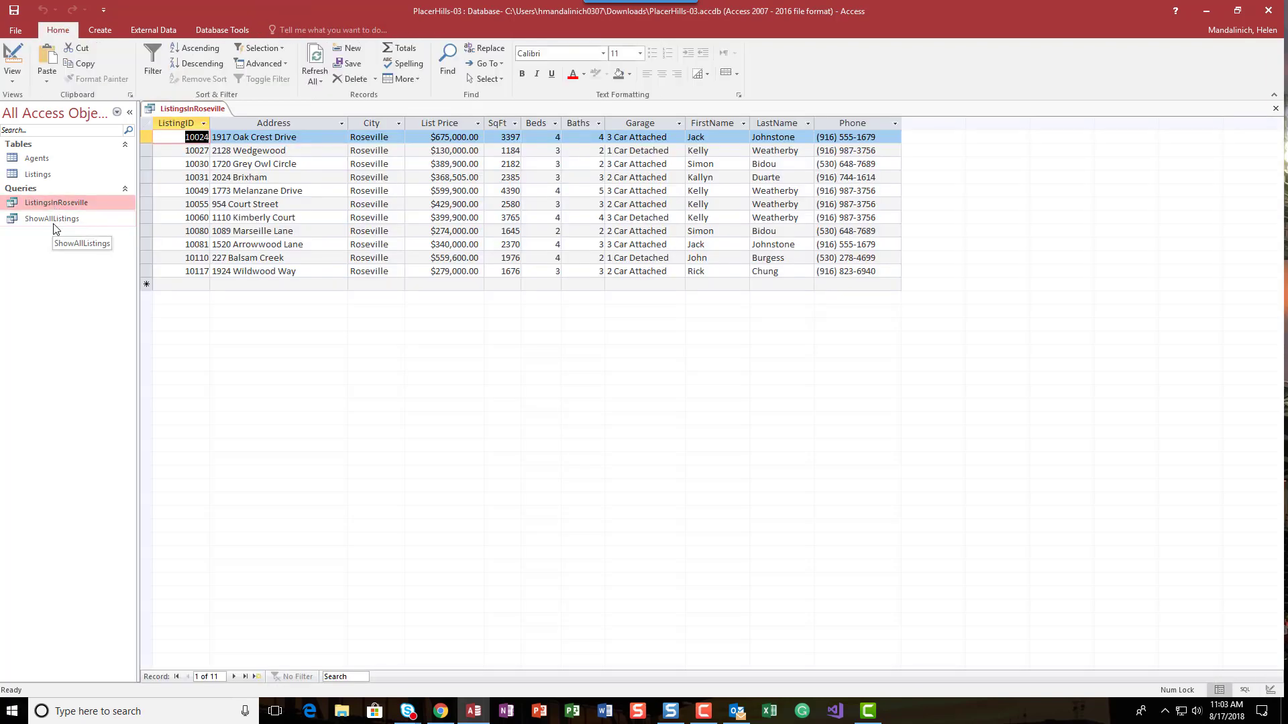
double_click(55, 229)
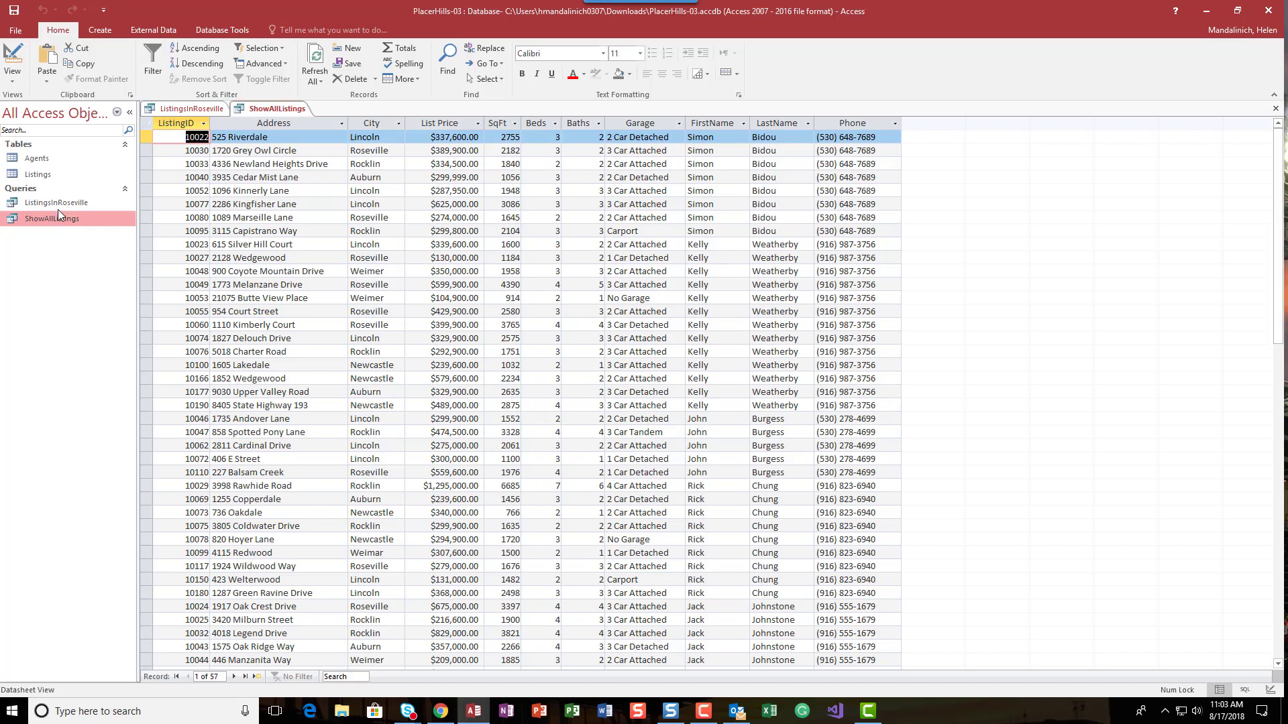
left_click(61, 204)
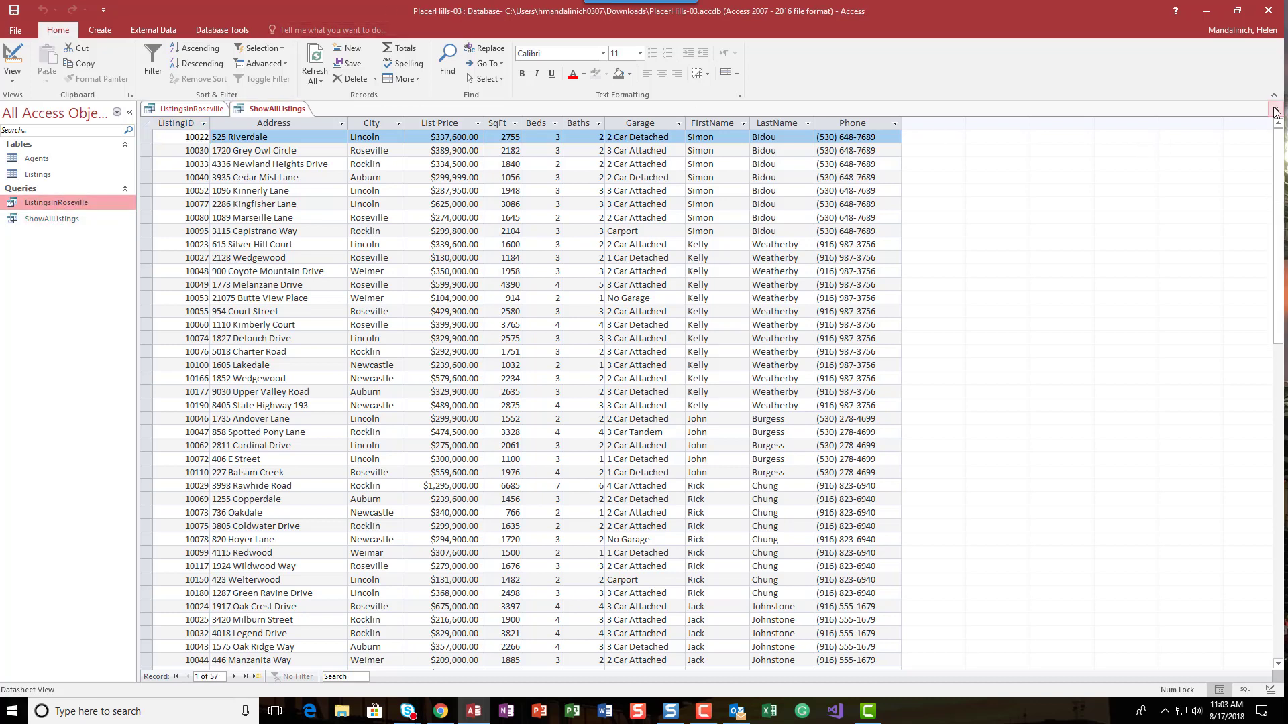
left_click(1277, 110)
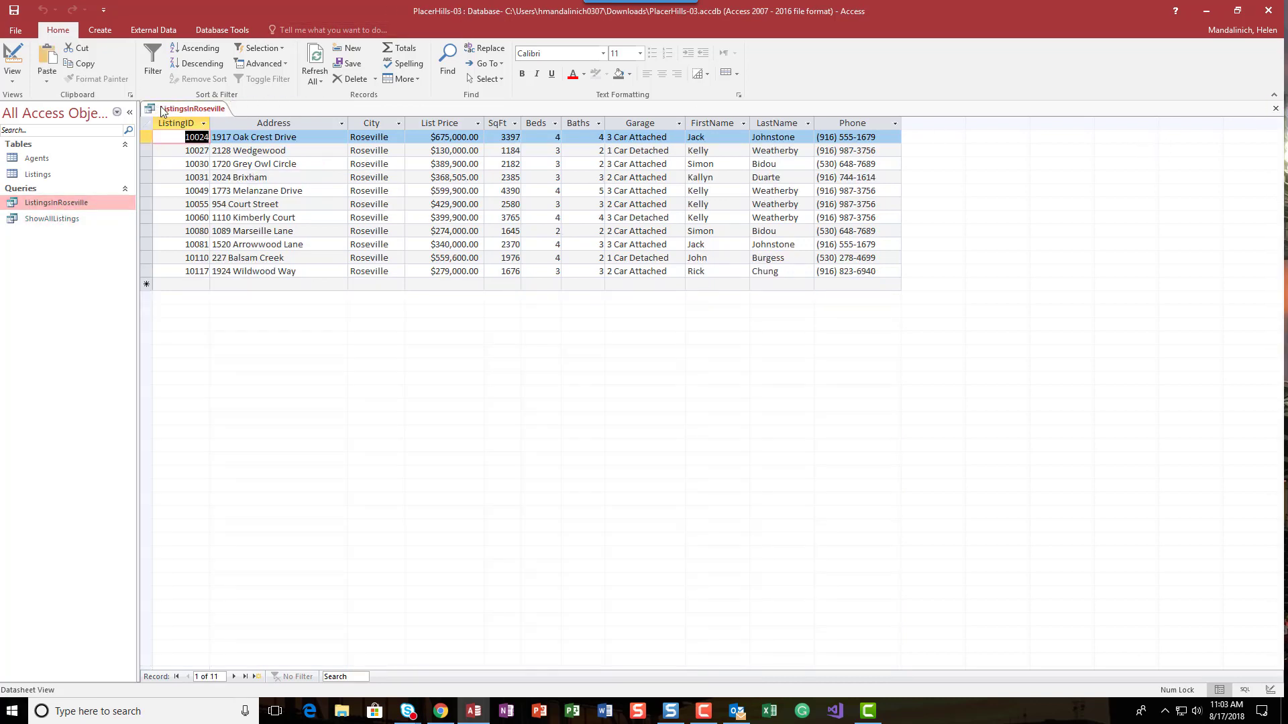
left_click(12, 59)
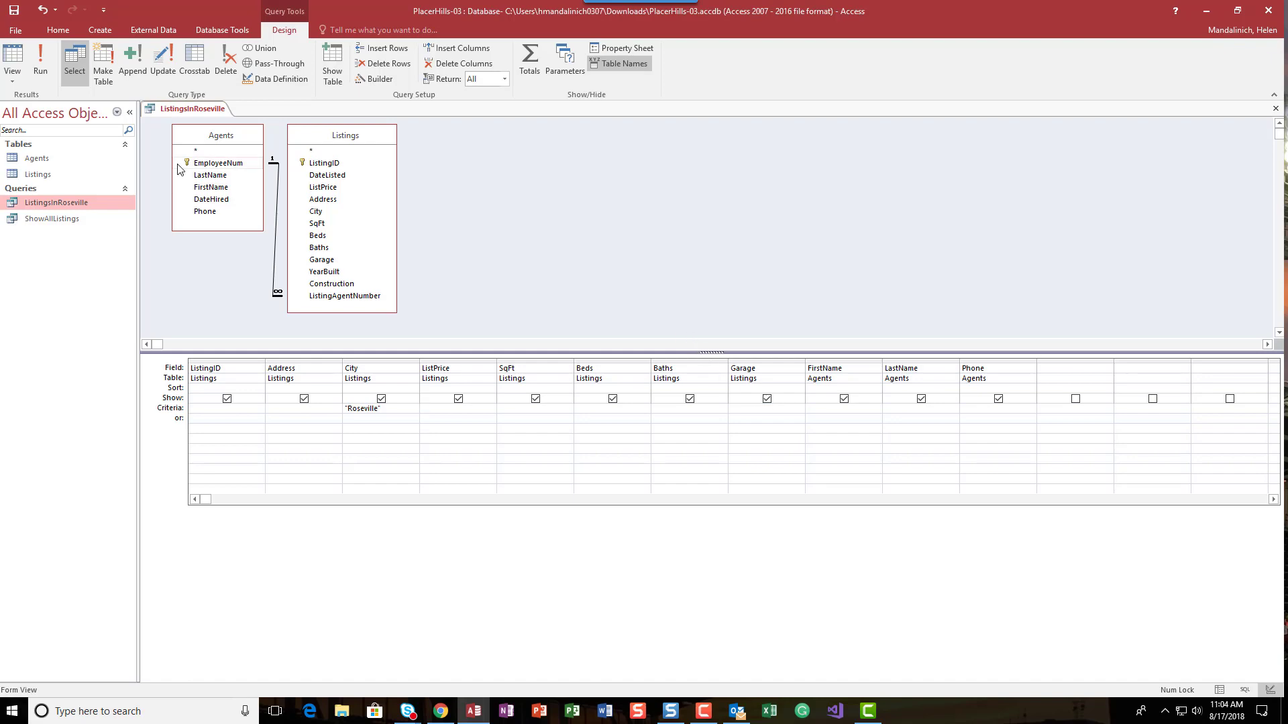
double_click(72, 223)
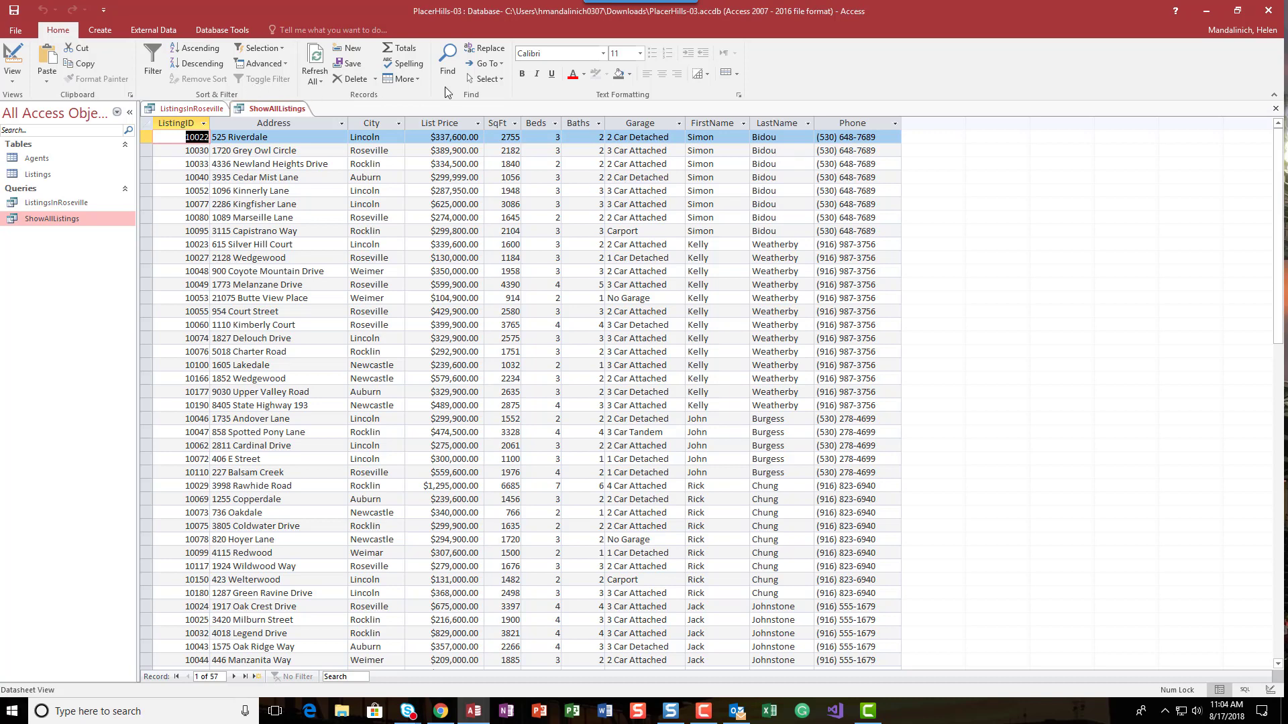
left_click(1274, 111)
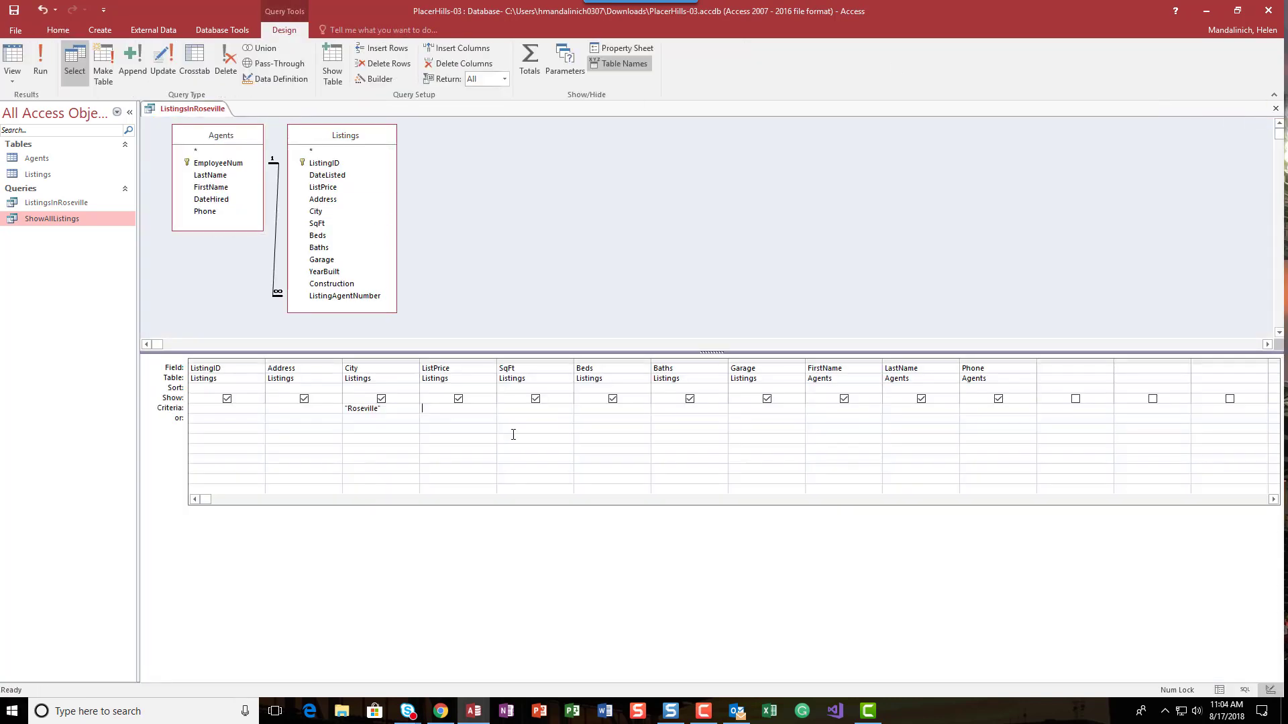
Step: Clear the Roseville criterion from the City column of the query grid
left_click(478, 407)
left_click(762, 408)
key("BackSpace")
key("BackSpace")
key("BackSpace")
key("BackSpace")
key("BackSpace")
key("BackSpace")
key("BackSpace")
key("BackSpace")
key("BackSpace")
key("BackSpace")
Step: Set the Garage criterion to *Attached and run the query
type("Like")
key("BackSpace")
key("BackSpace")
key("BackSpace")
key("BackSpace")
type("*Attached")
key("Tab")
key("shift+Tab")
key("BackSpace")
key("BackSpace")
key("BackSpace")
key("BackSpace")
key("BackSpace")
key("BackSpace")
key("BackSpace")
key("BackSpace")
key("BackSpace")
key("BackSpace")
key("BackSpace")
key("BackSpace")
key("BackSpace")
key("BackSpace")
type("*Attached")
key("Tab")
left_click(36, 58)
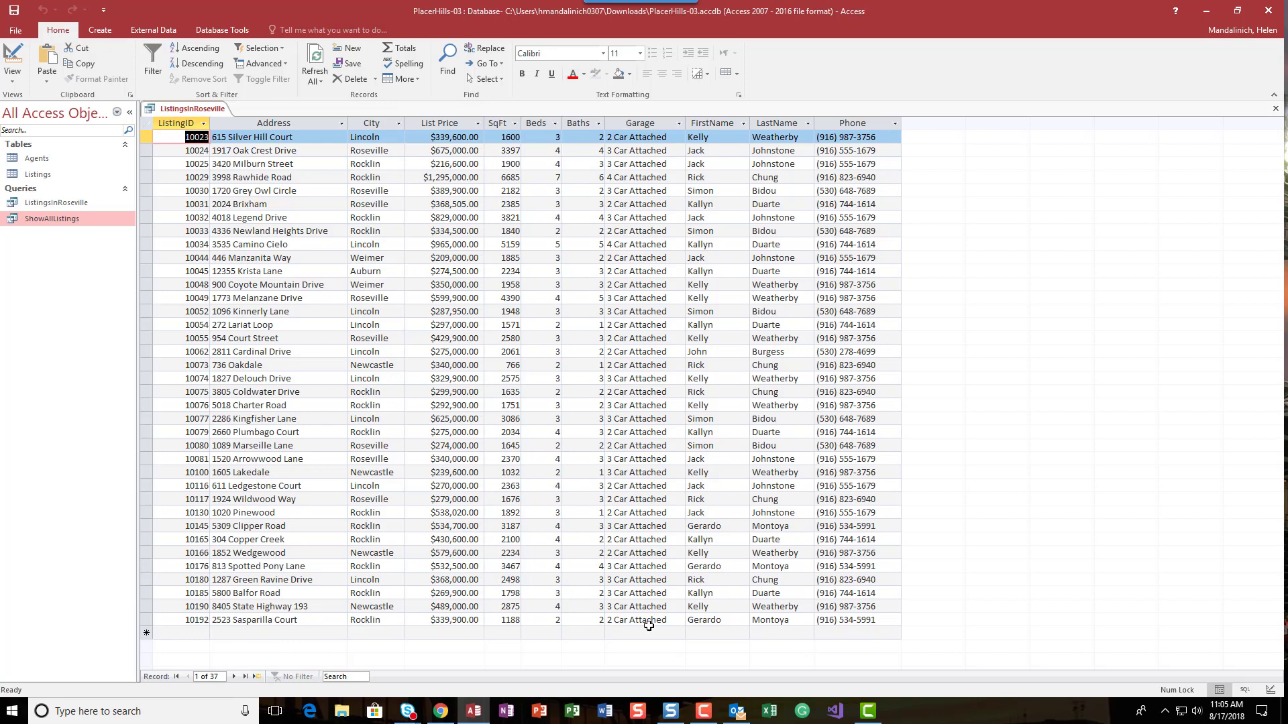
Step: Save the current query object as a new query named ListingsWithAttachedGarage and close it
left_click(22, 36)
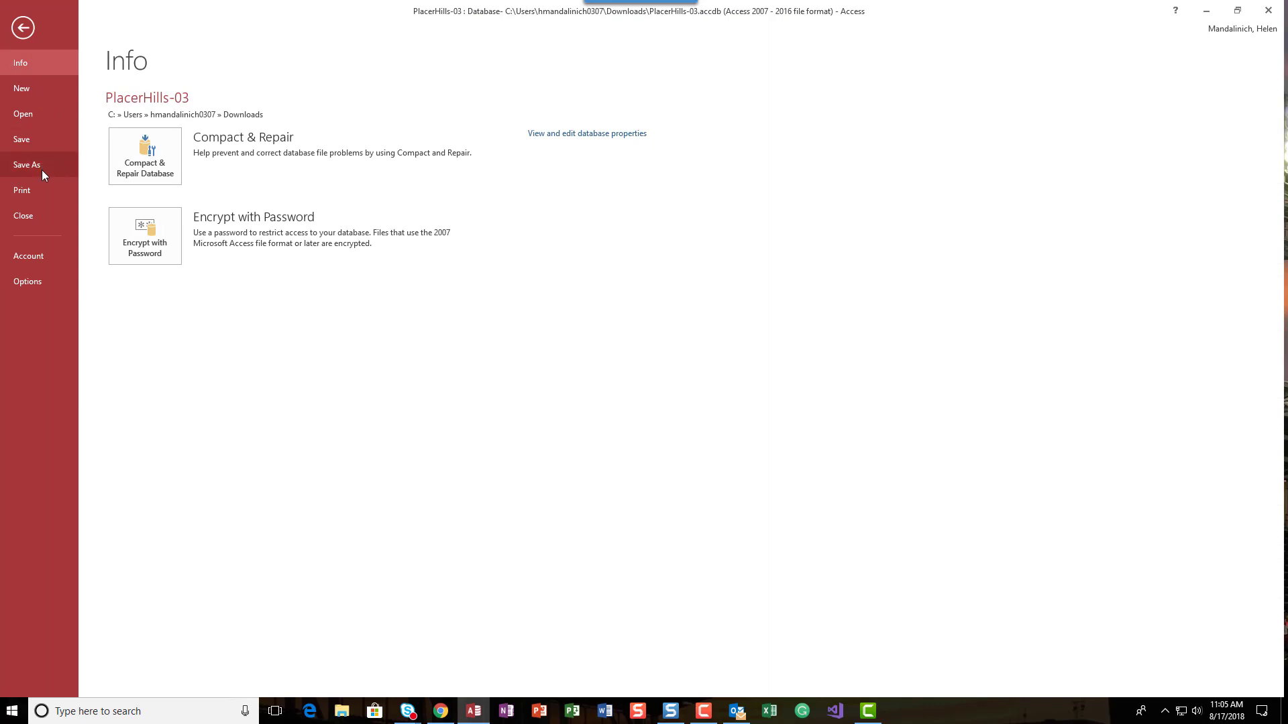
left_click(42, 170)
left_click(157, 172)
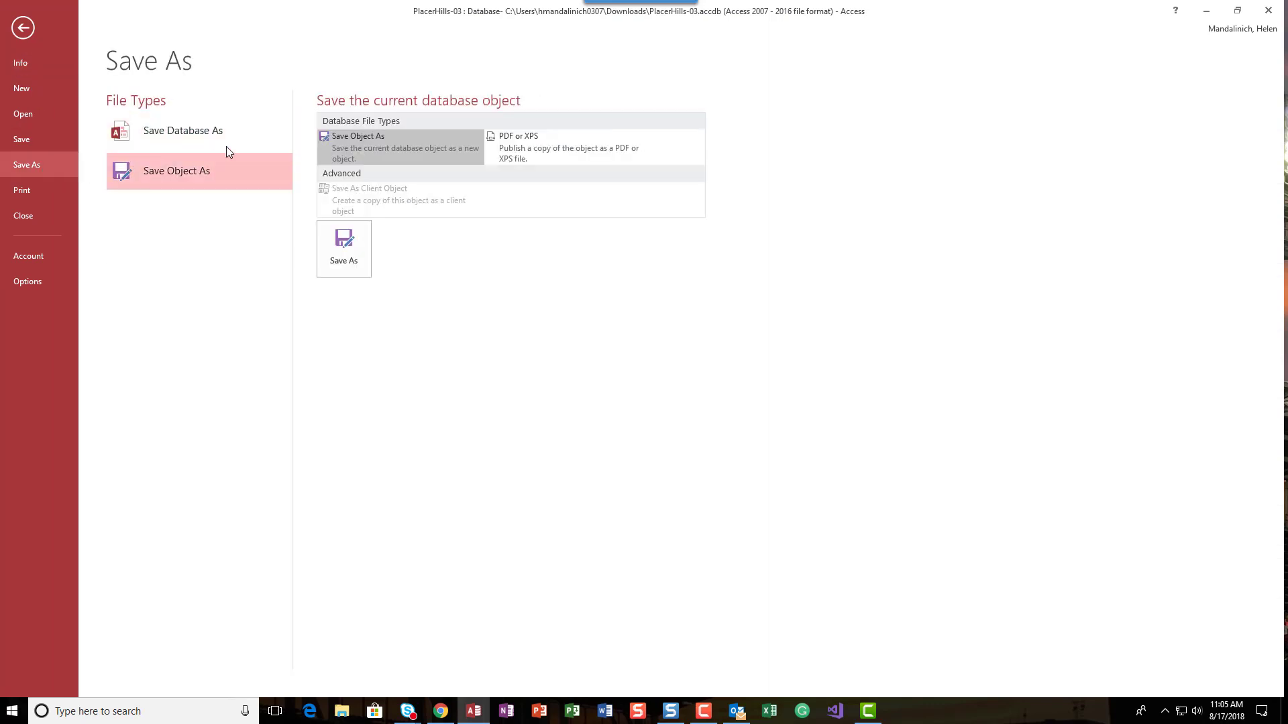
left_click(344, 248)
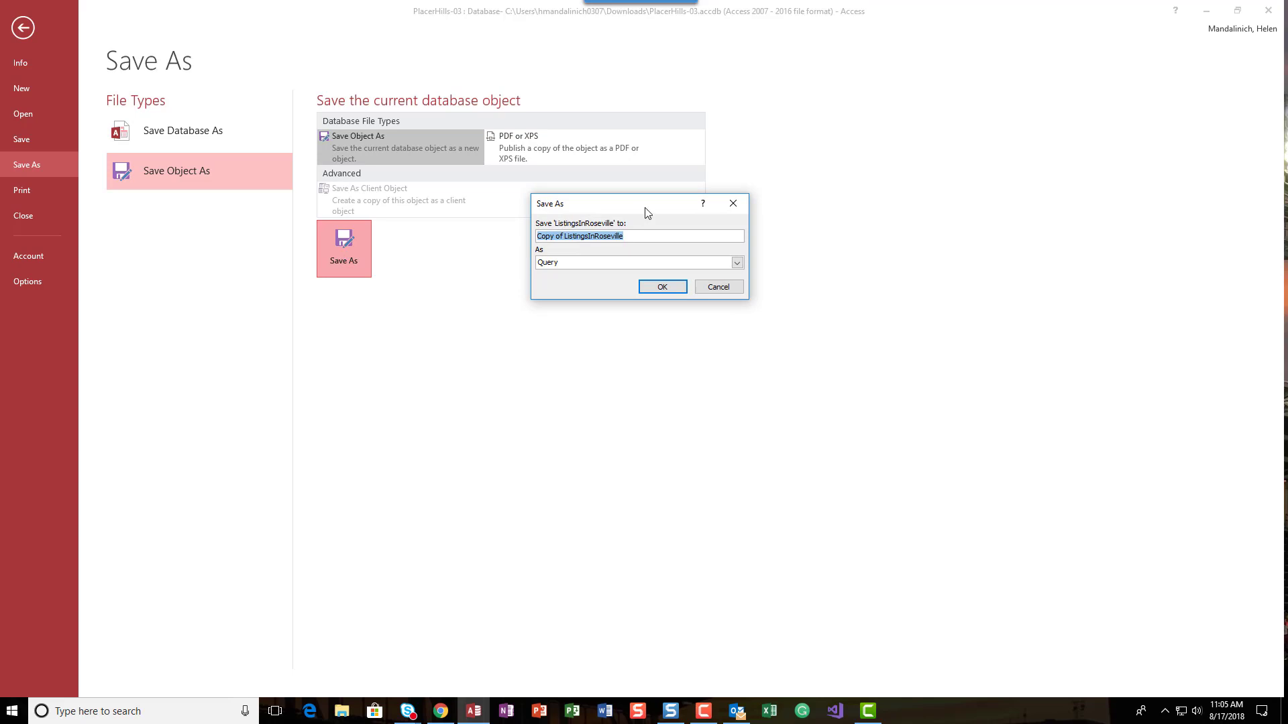
type("ListingsWithAttachedGarage")
key("Return")
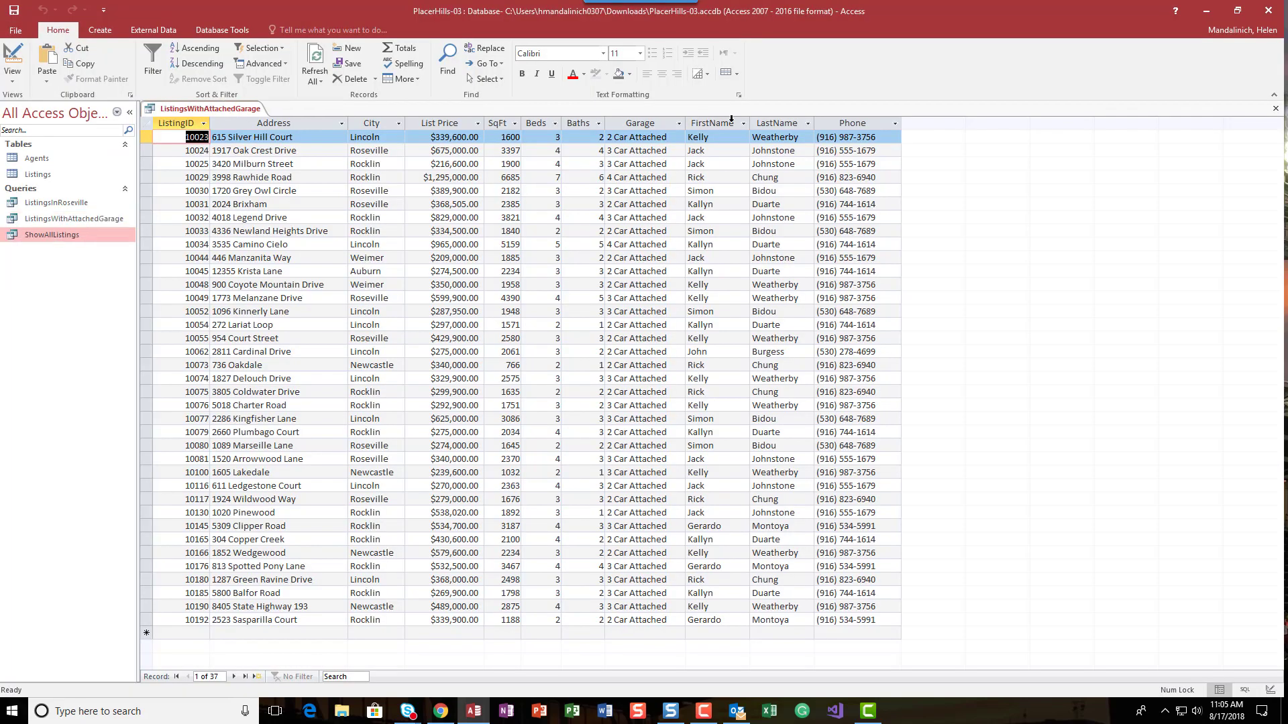
left_click(1275, 109)
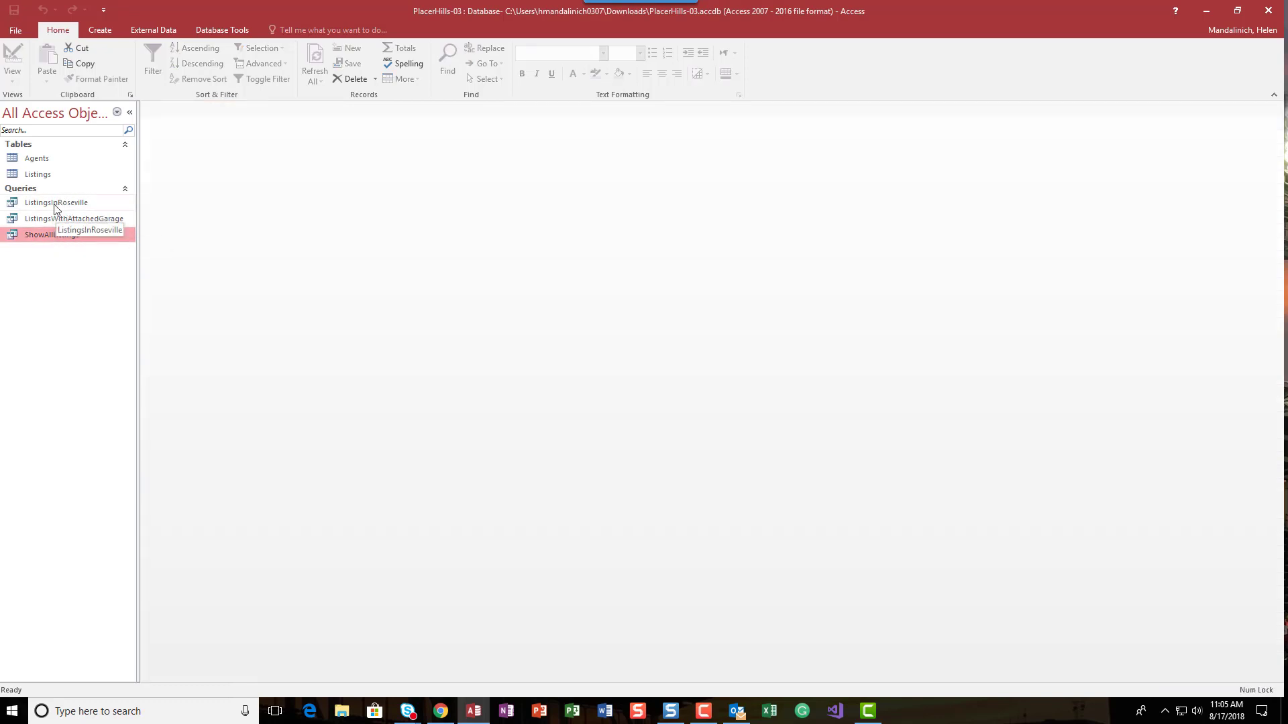
Step: Check the results of the ListingsInRoseville, ListingsWithAttachedGarage and ShowAllListings queries, closing each after viewing
double_click(54, 208)
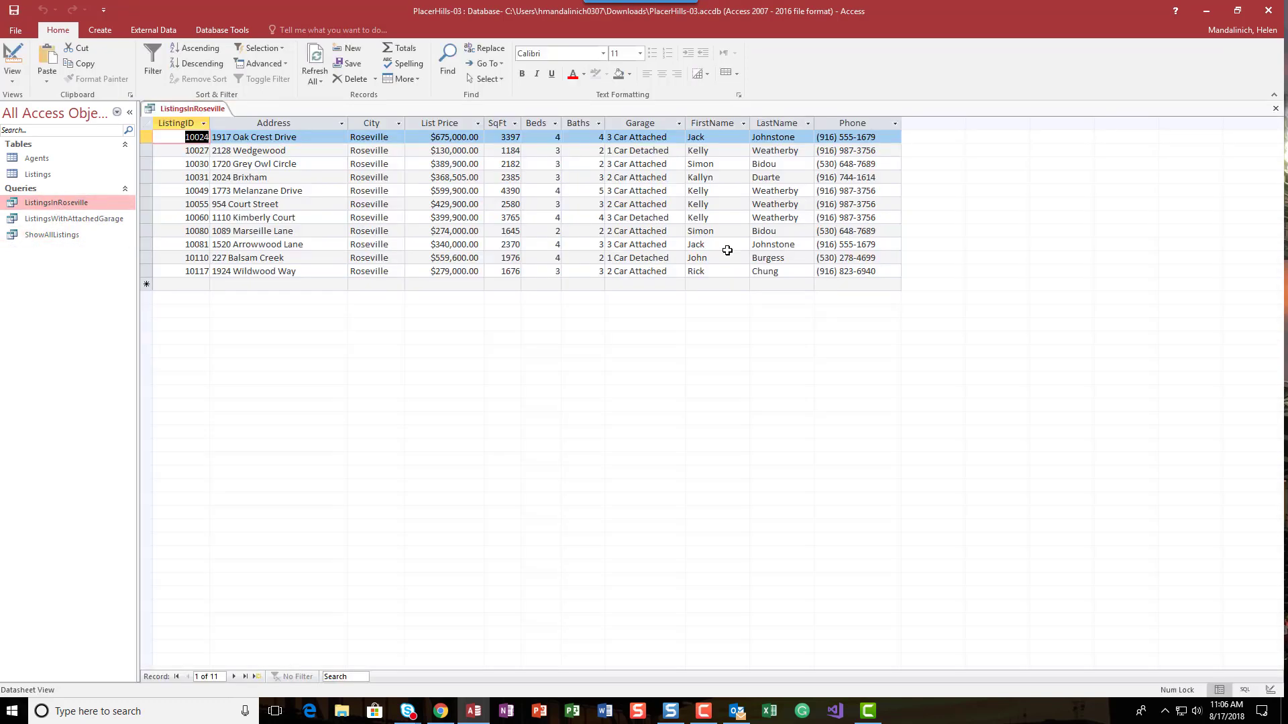
left_click(1275, 109)
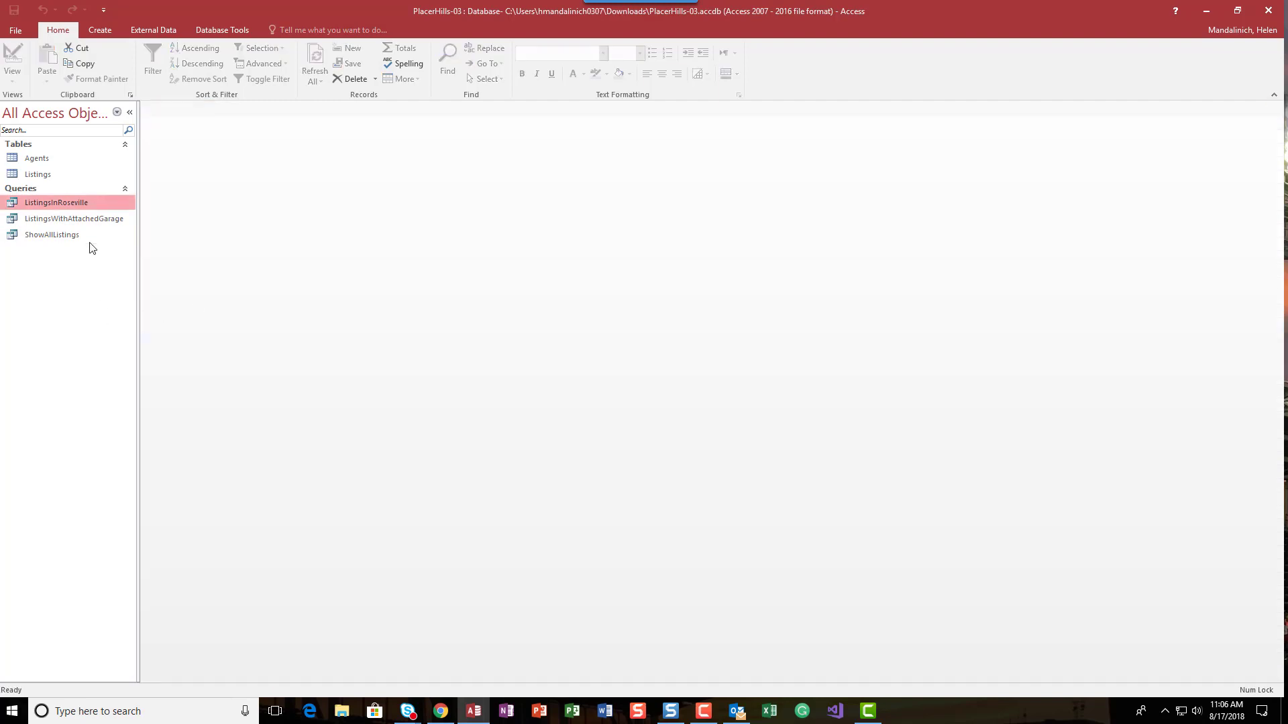
double_click(96, 220)
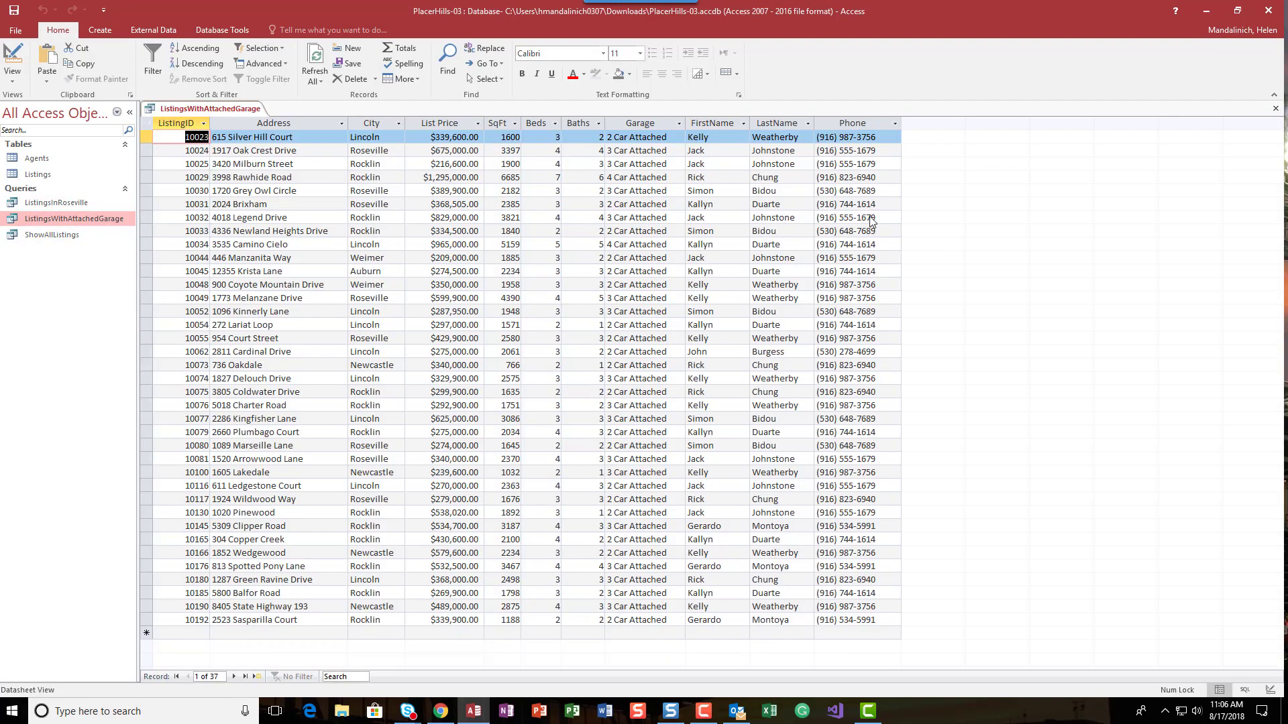
left_click(1275, 109)
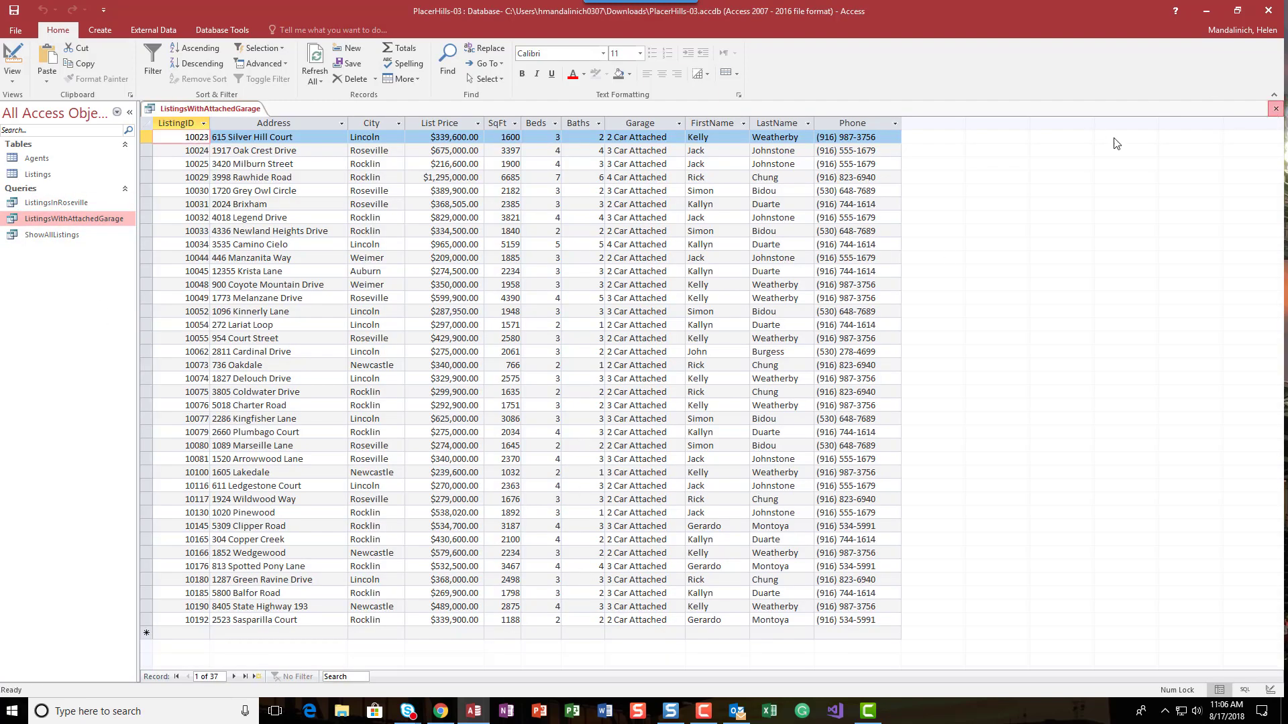
double_click(60, 236)
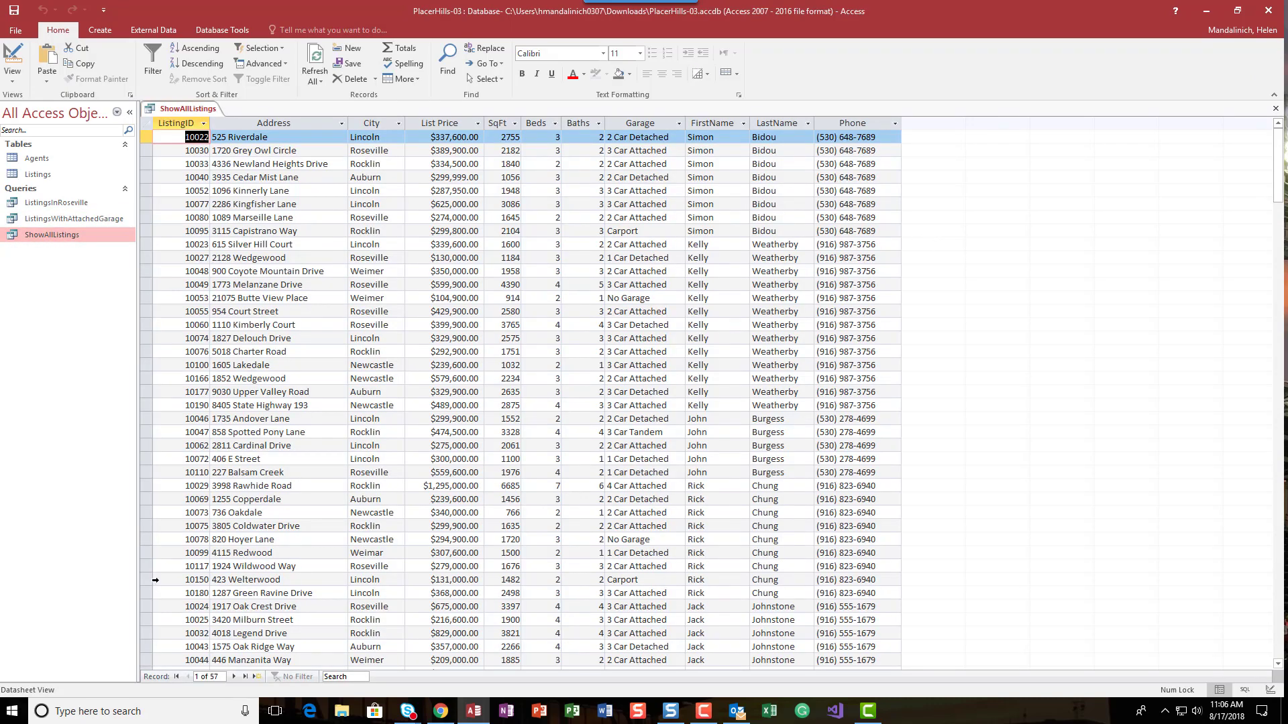
left_click(1276, 108)
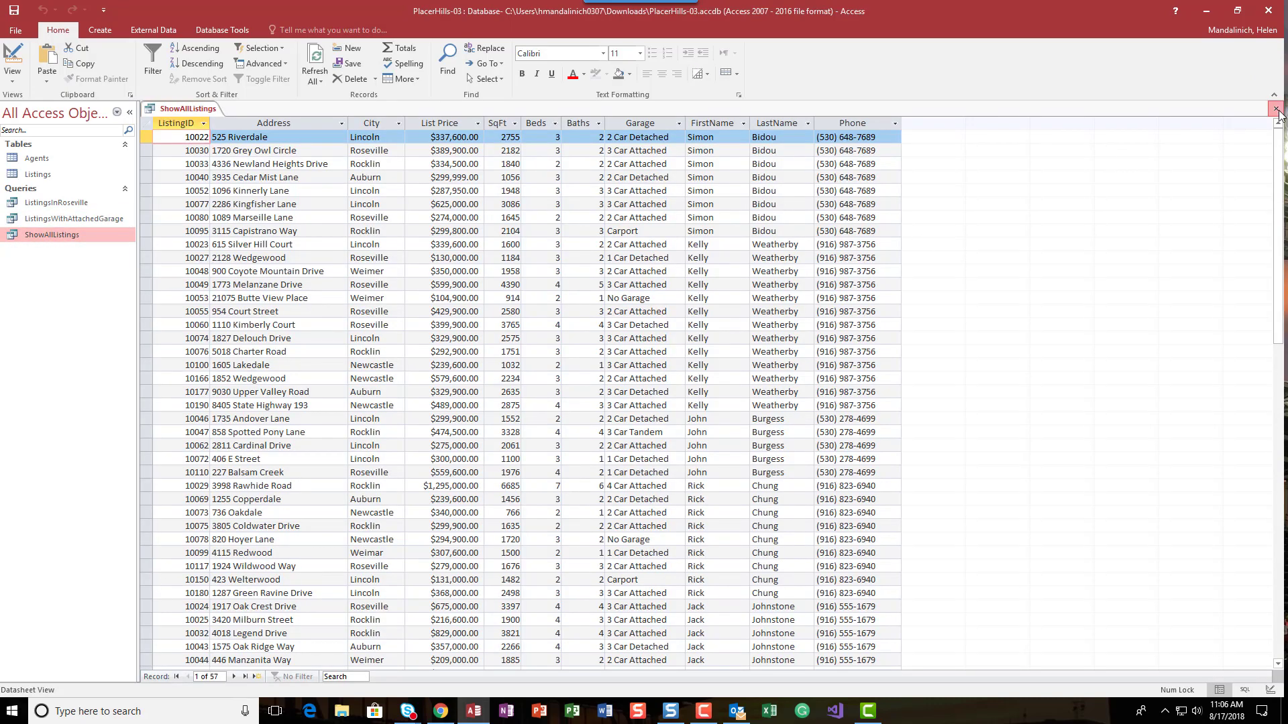